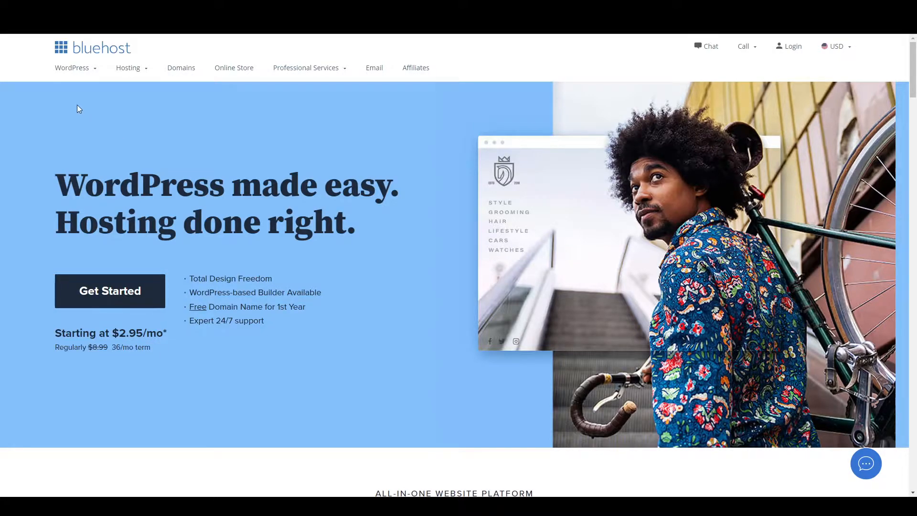
# Get started with WordPress hosting and select the Basic shared hosting plan.
pyautogui.moveTo(94, 68)
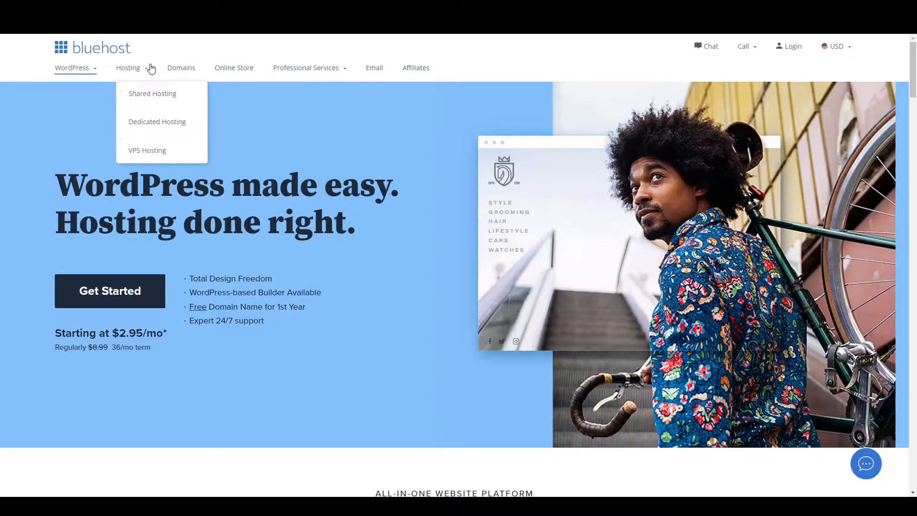
pyautogui.click(109, 294)
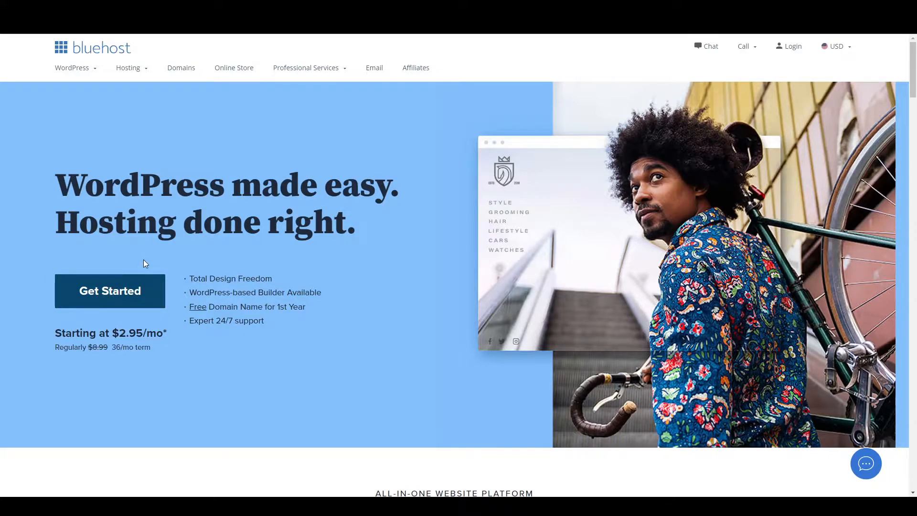
pyautogui.scroll(-8, 144, 264)
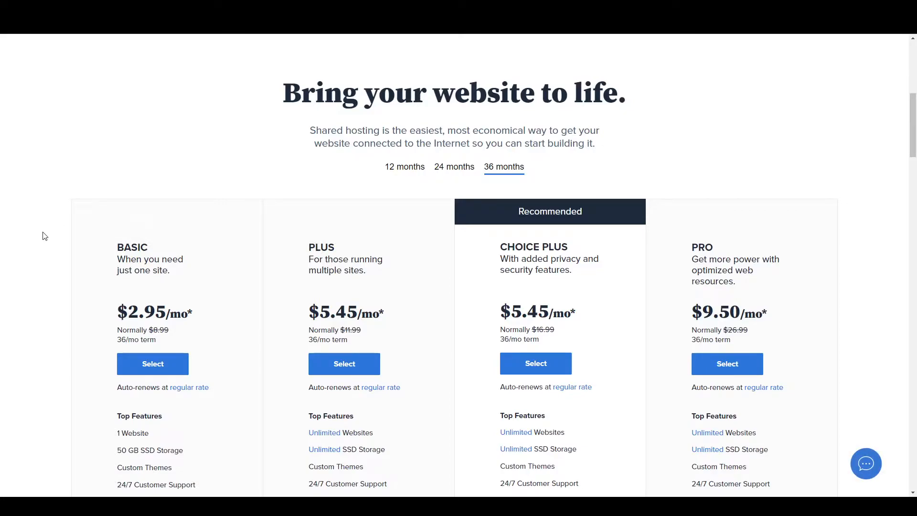
pyautogui.scroll(-2, 44, 236)
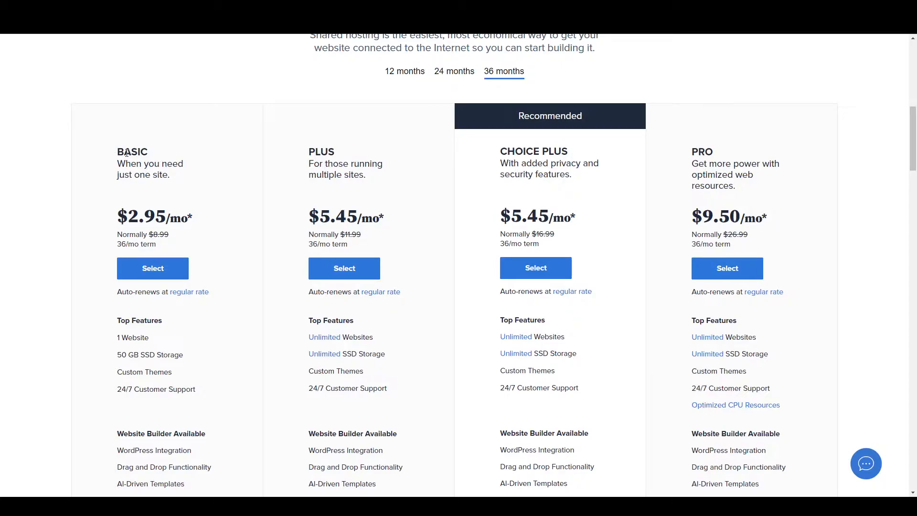
pyautogui.click(171, 277)
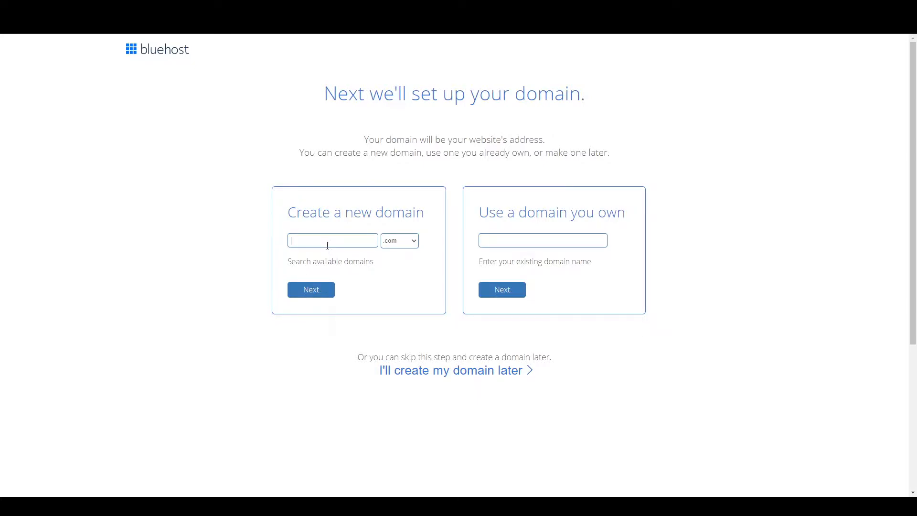
# Search for the new domain howtowifi with the .com extension and choose the suggested alternative howtowifi.net.
pyautogui.write('howtowifi')
pyautogui.click(322, 292)
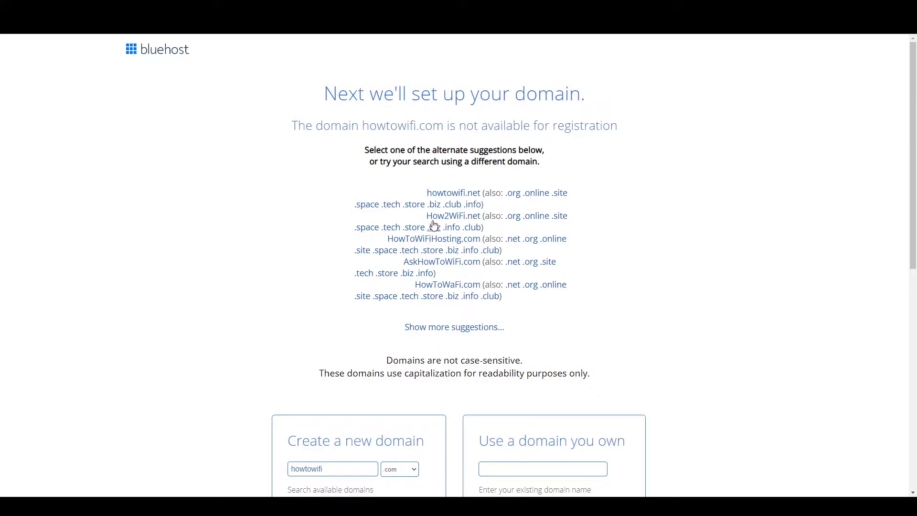
pyautogui.click(454, 194)
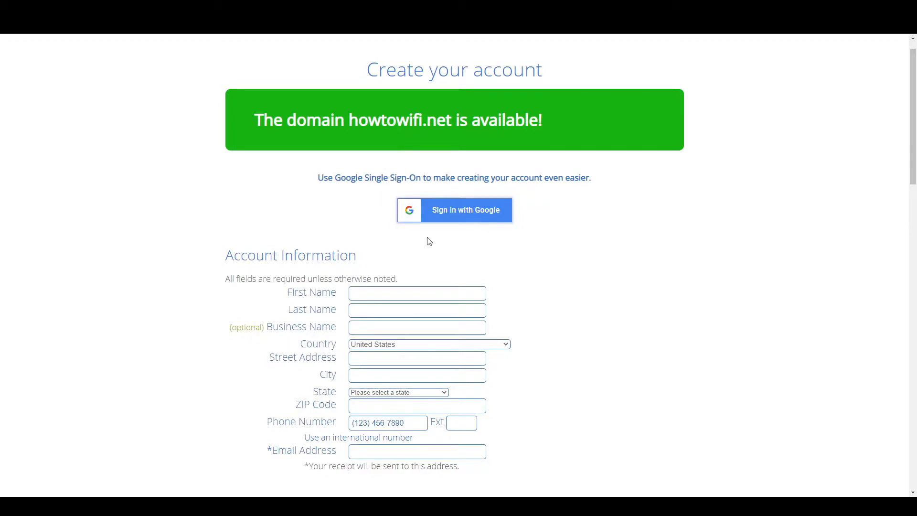
# Switch the account plan in the package information to Basic 36 Month Price and back to Basic 12 Month Price.
pyautogui.scroll(-1, 362, 272)
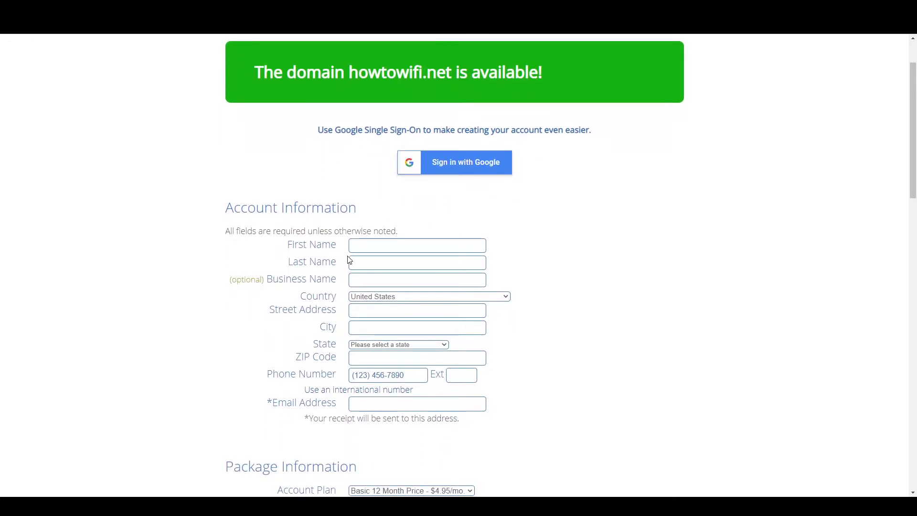
pyautogui.scroll(-2, 346, 318)
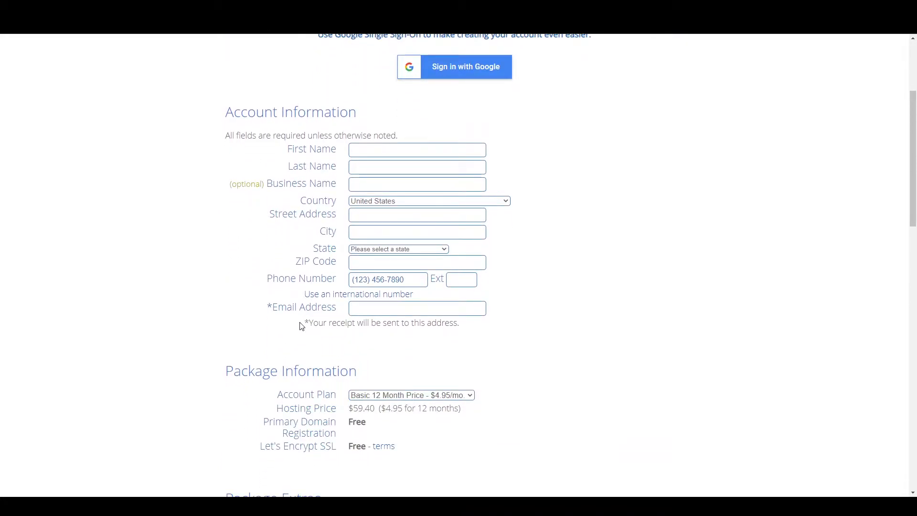
pyautogui.scroll(-1, 302, 327)
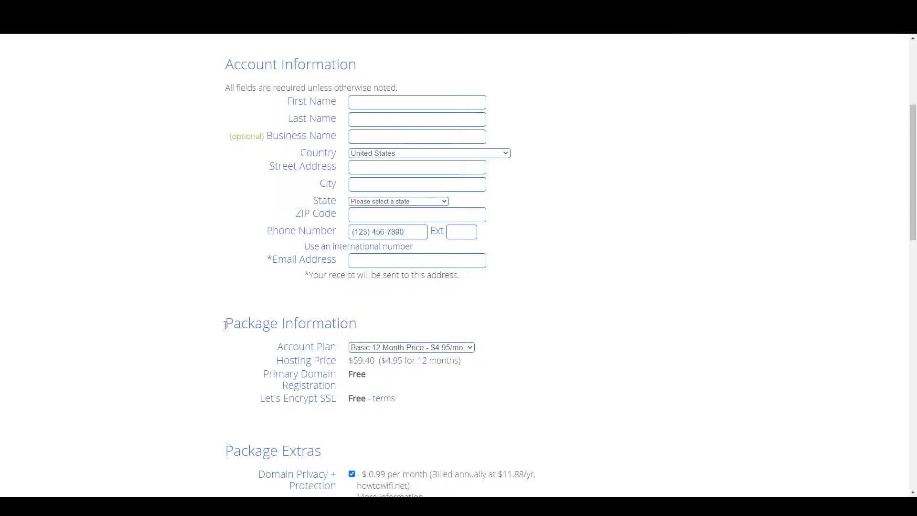
pyautogui.scroll(-1, 323, 325)
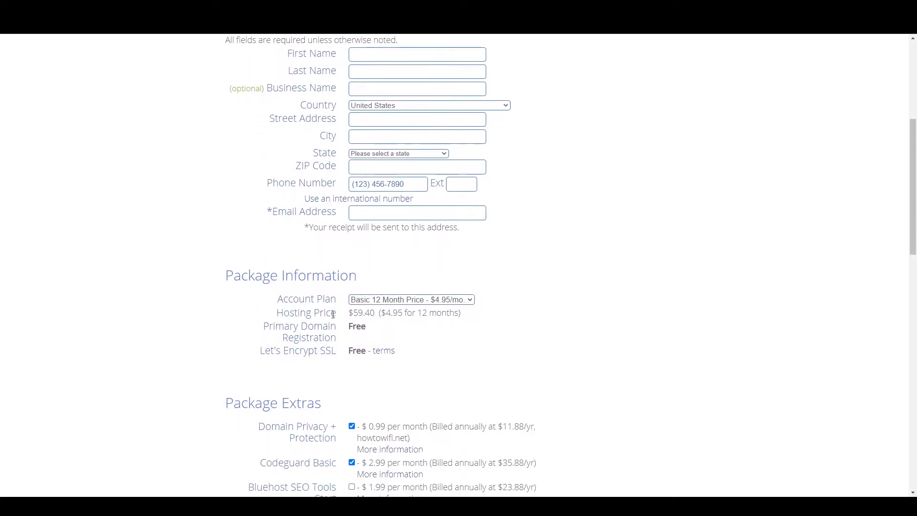
pyautogui.click(373, 331)
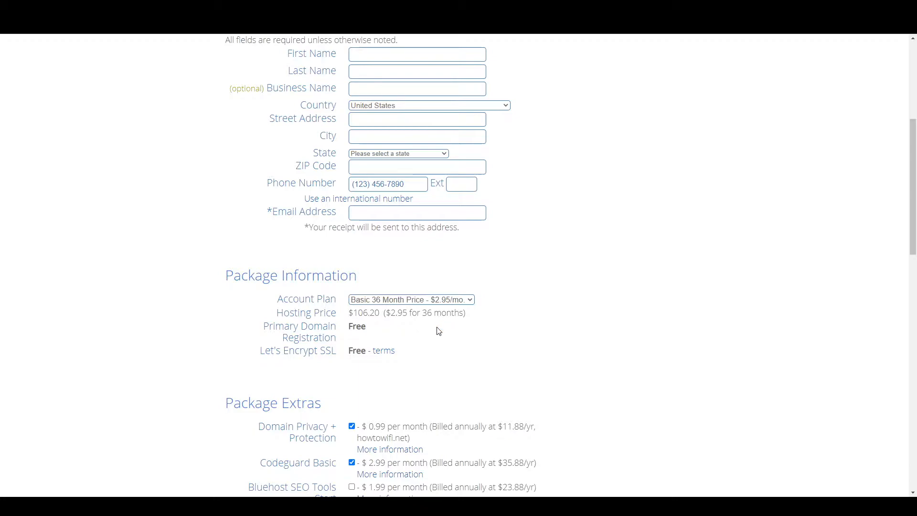
pyautogui.click(390, 310)
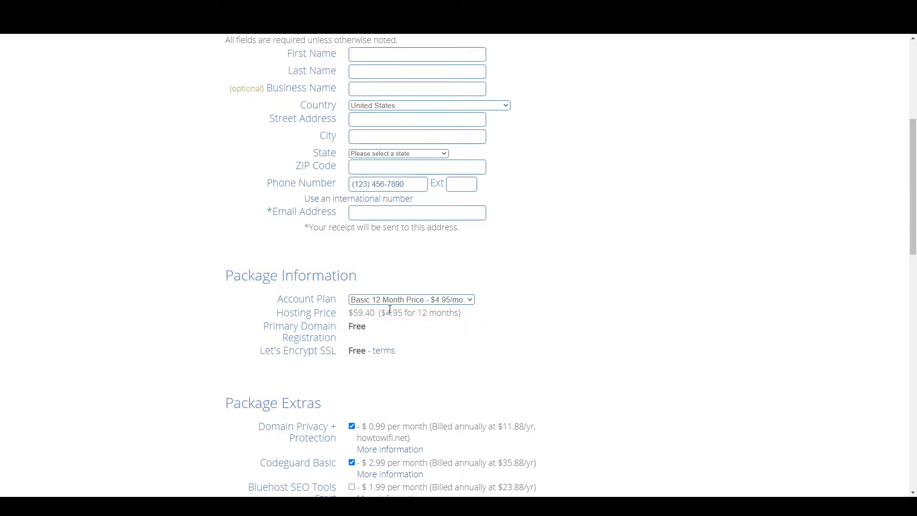
# Examine the primary domain registration entry in the package information and the chosen domain name above the account form.
pyautogui.scroll(-1, 360, 329)
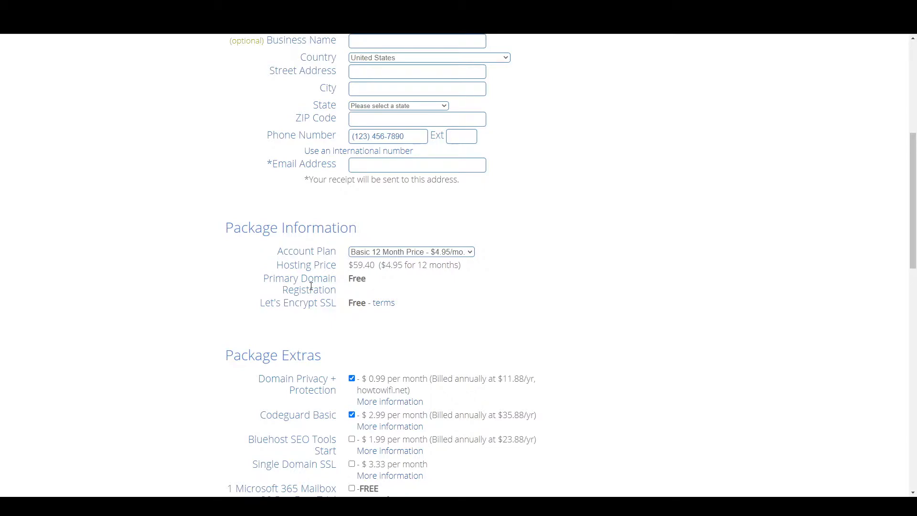
pyautogui.moveTo(347, 278); pyautogui.dragTo(368, 283)
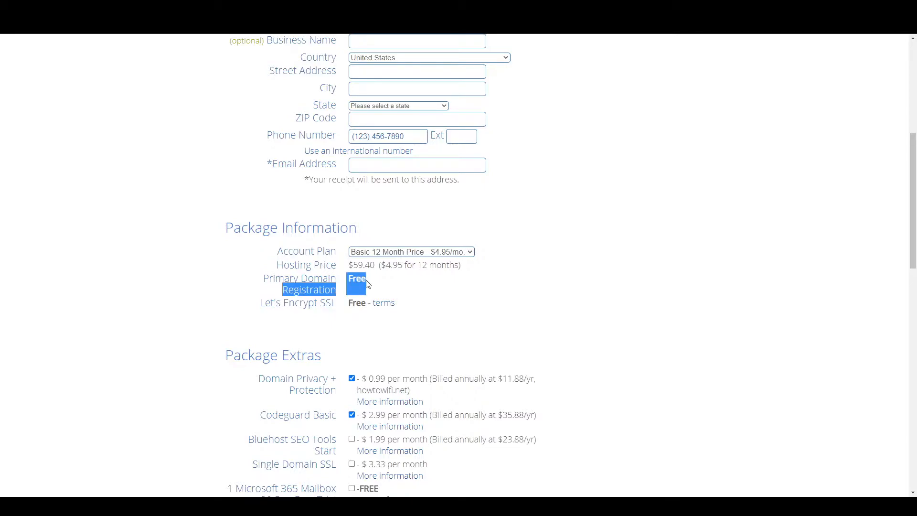
pyautogui.click(394, 285)
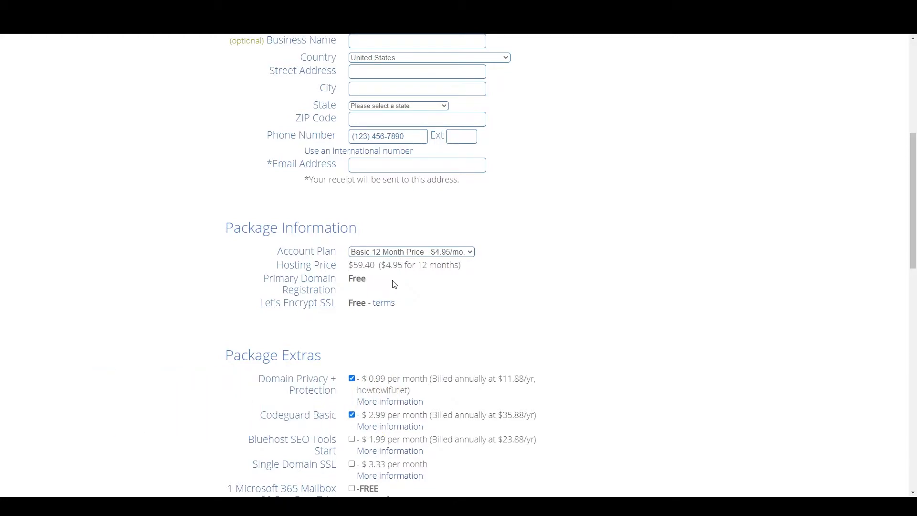
pyautogui.scroll(7, 394, 284)
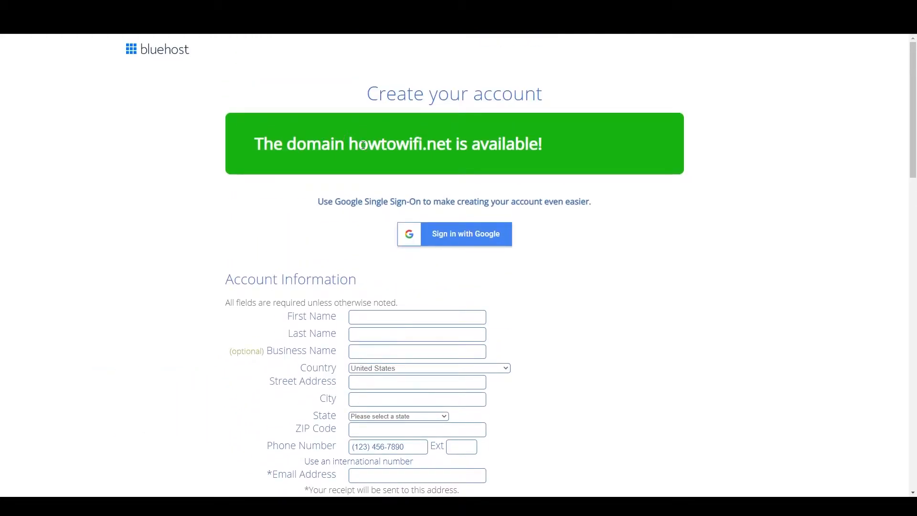
pyautogui.moveTo(355, 144); pyautogui.dragTo(452, 144)
pyautogui.click(453, 187)
# Remove Codeguard Basic, SiteLock Security - Essential and Domain Privacy + Protection from the package extras, confirming that domain privacy is turned off.
pyautogui.scroll(-8, 395, 162)
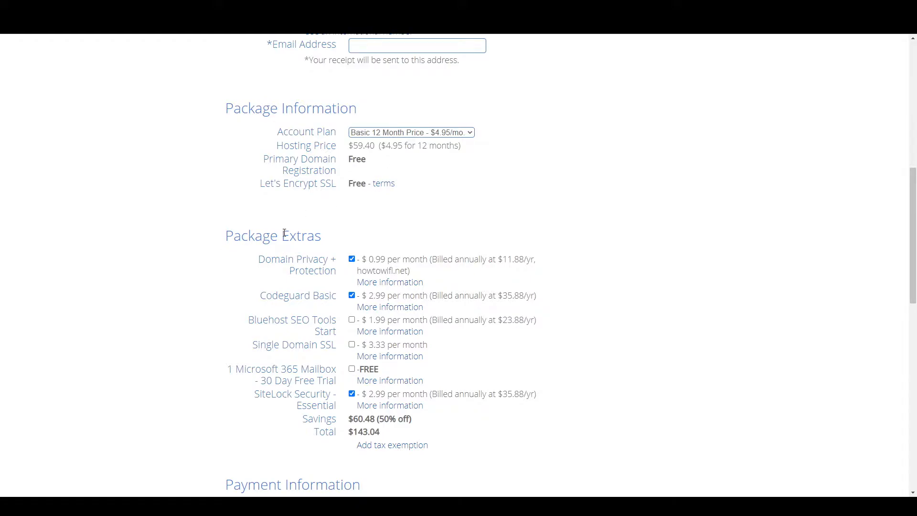
pyautogui.scroll(-1, 286, 250)
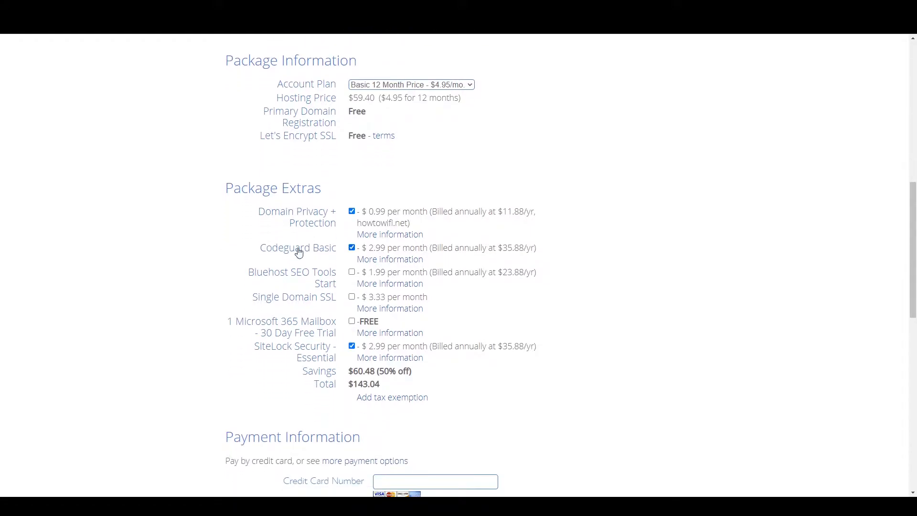
pyautogui.click(352, 247)
pyautogui.click(351, 345)
pyautogui.click(352, 211)
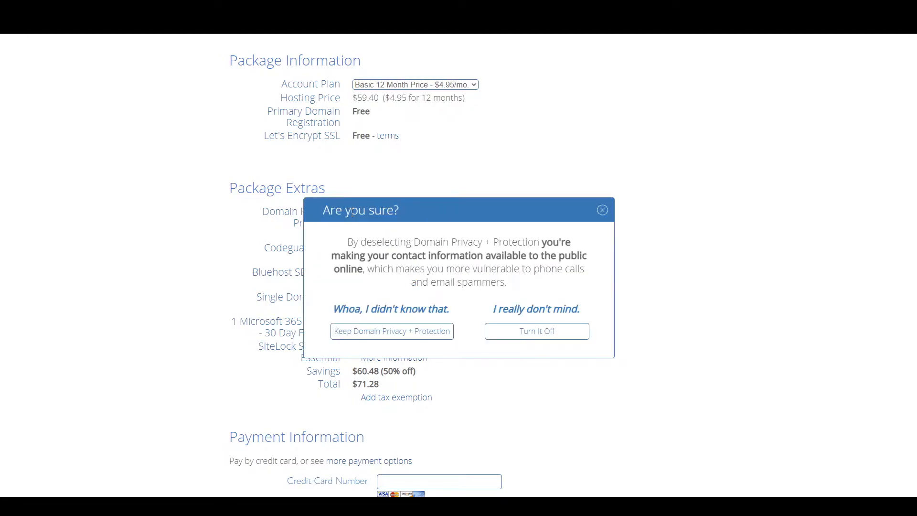
pyautogui.click(540, 337)
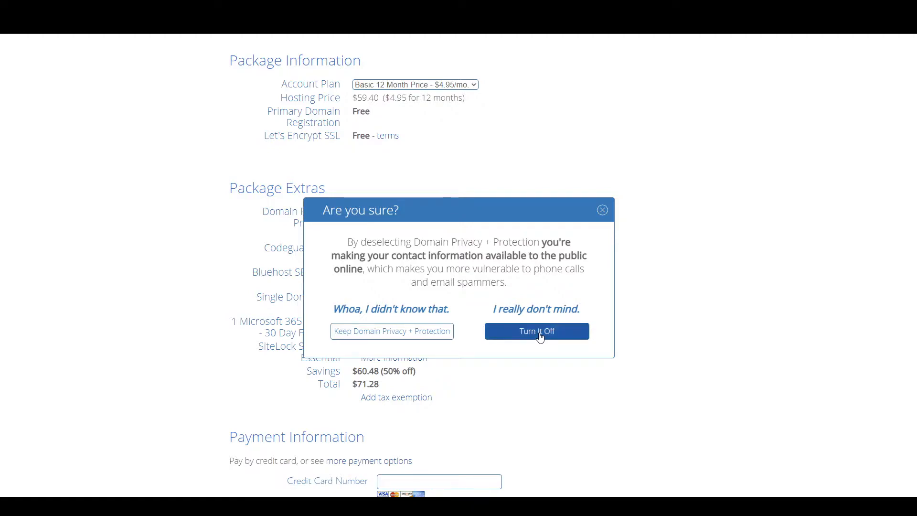
# Examine the savings and total amounts below the package extras.
pyautogui.scroll(-2, 354, 268)
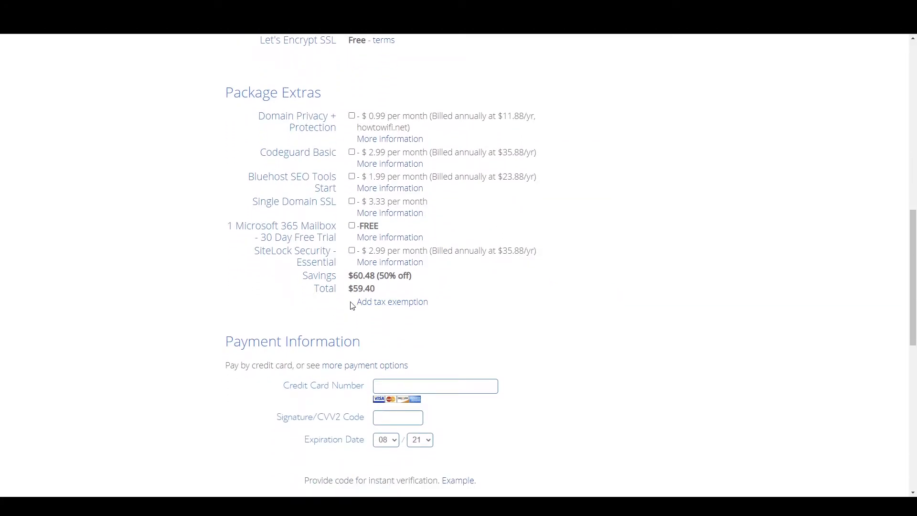
pyautogui.doubleClick(355, 287)
pyautogui.click(404, 277)
pyautogui.moveTo(405, 275); pyautogui.dragTo(334, 309)
pyautogui.click(334, 310)
# Agree to the Auto Renewal Terms, Terms of Service and Cancellation Policy, and submit the hosting order.
pyautogui.scroll(-3, 294, 316)
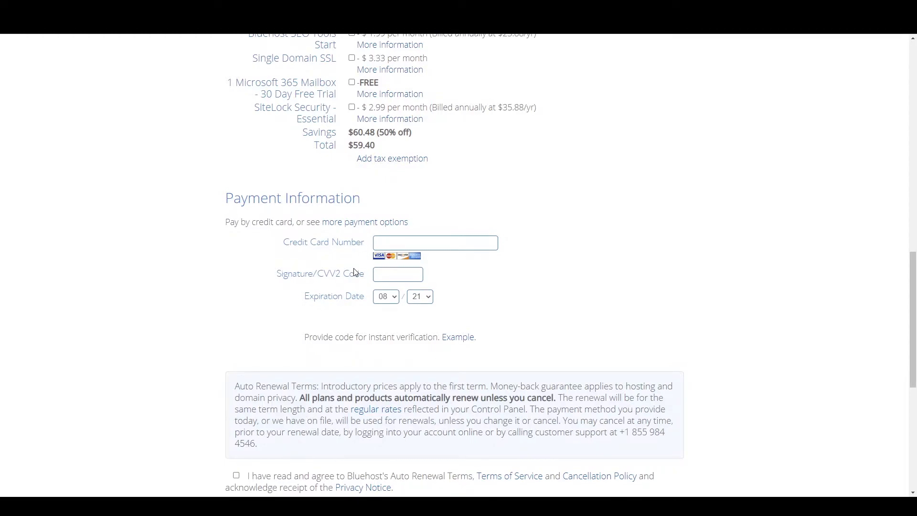
pyautogui.scroll(-3, 346, 290)
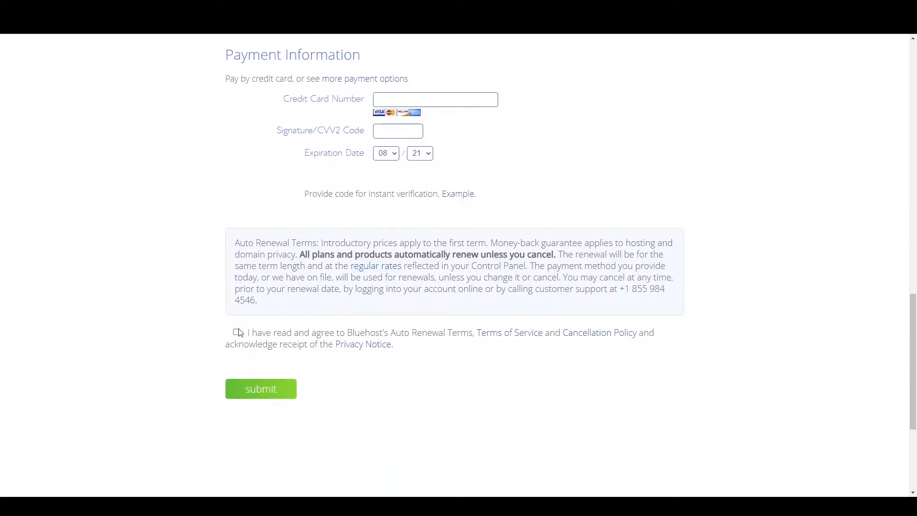
pyautogui.click(235, 332)
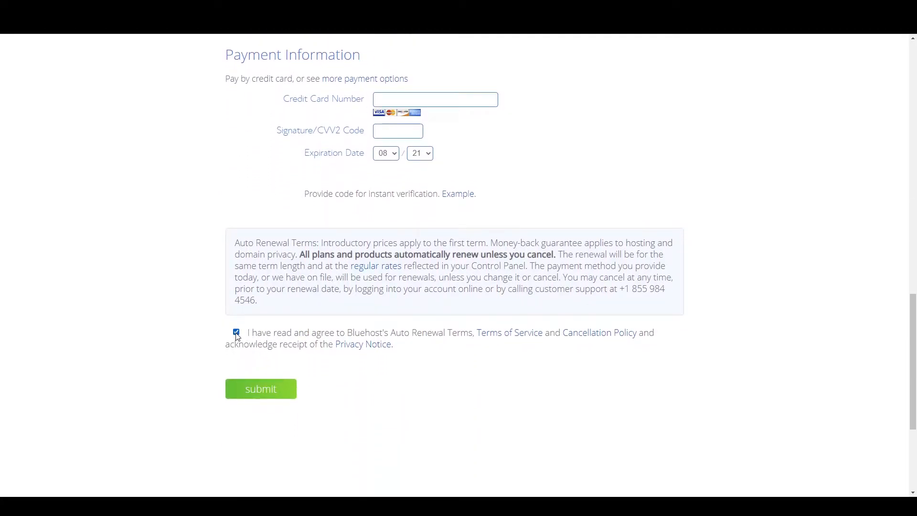
pyautogui.click(252, 402)
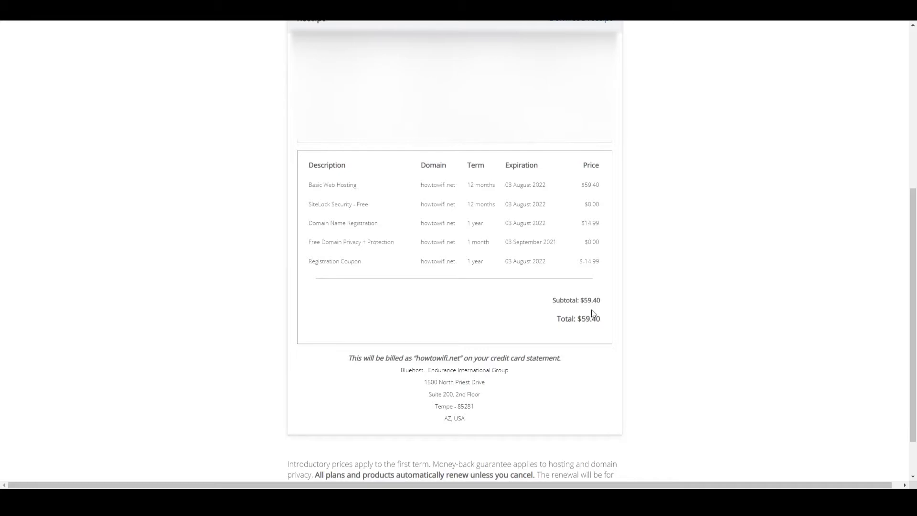
# Proceed from the purchase receipt to account creation and go to the field for creating the new password.
pyautogui.scroll(6, 592, 315)
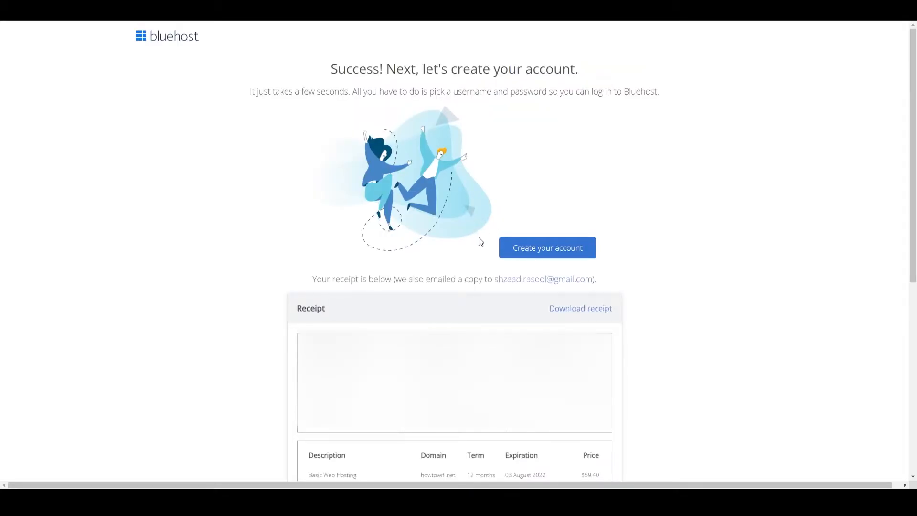
pyautogui.click(547, 253)
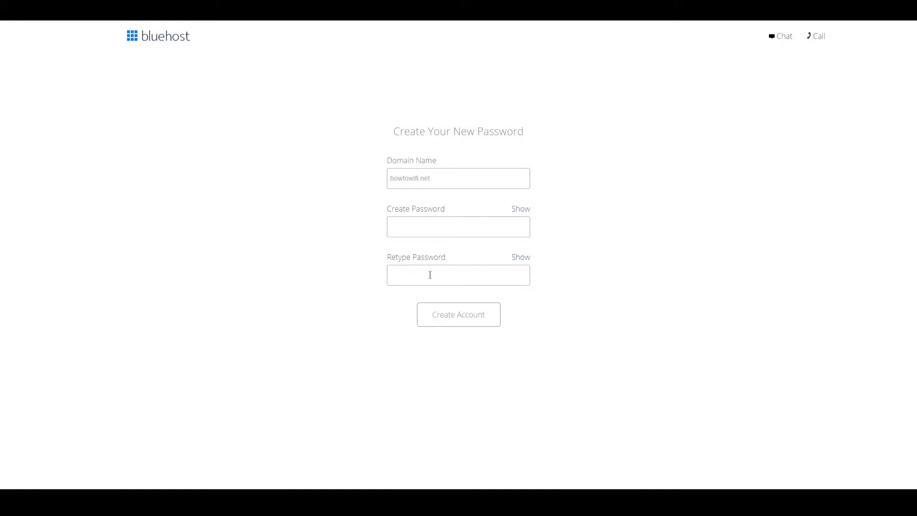
pyautogui.click(426, 222)
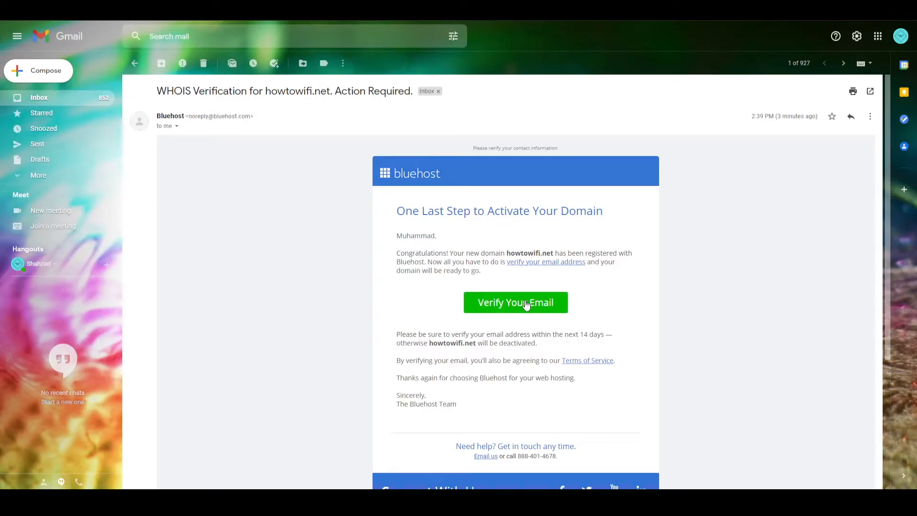
# In Gmail, verify the email address through the Bluehost WHOIS verification message for howtowifi.net.
pyautogui.click(525, 304)
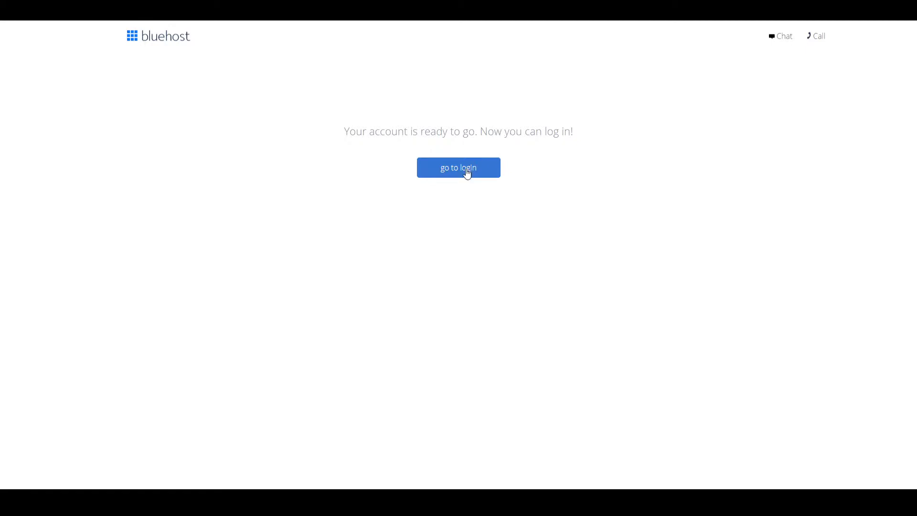
# Go to the Bluehost hosting login for howtowifi.net, enter the account password and log in.
pyautogui.click(468, 173)
pyautogui.click(409, 288)
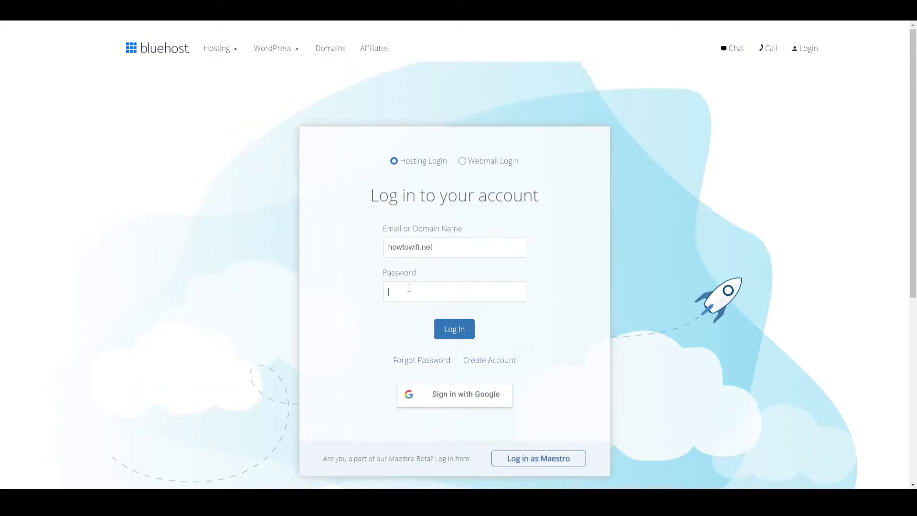
pyautogui.hotkey('ctrl', 'v')
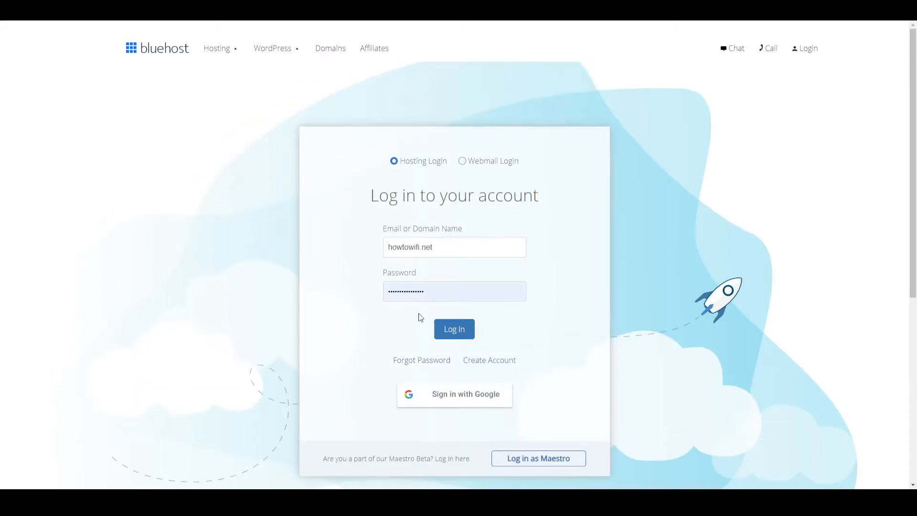
pyautogui.press('Return')
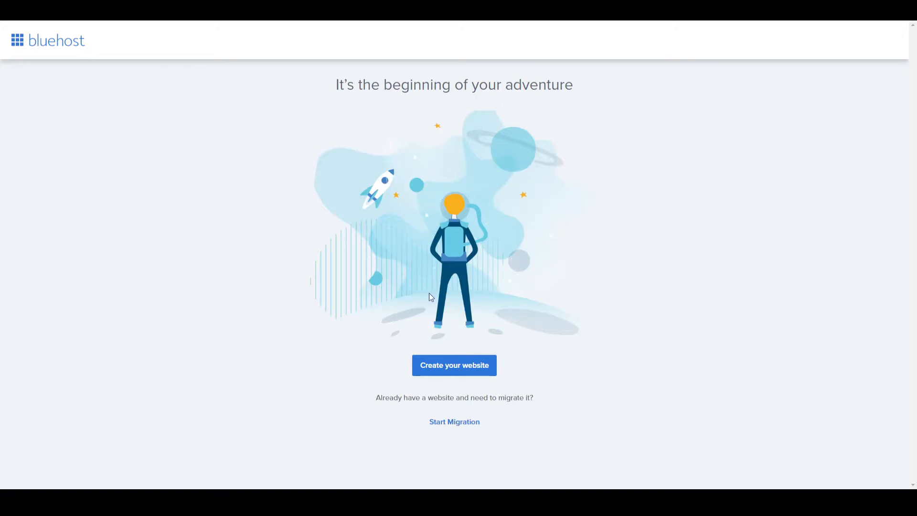
# Start creating the website and skip the question about how much help is wanted.
pyautogui.click(463, 371)
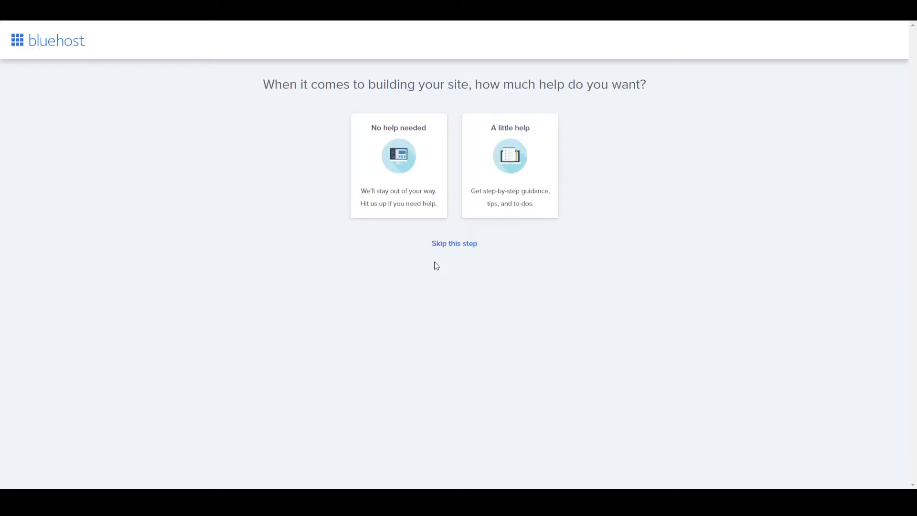
pyautogui.click(456, 244)
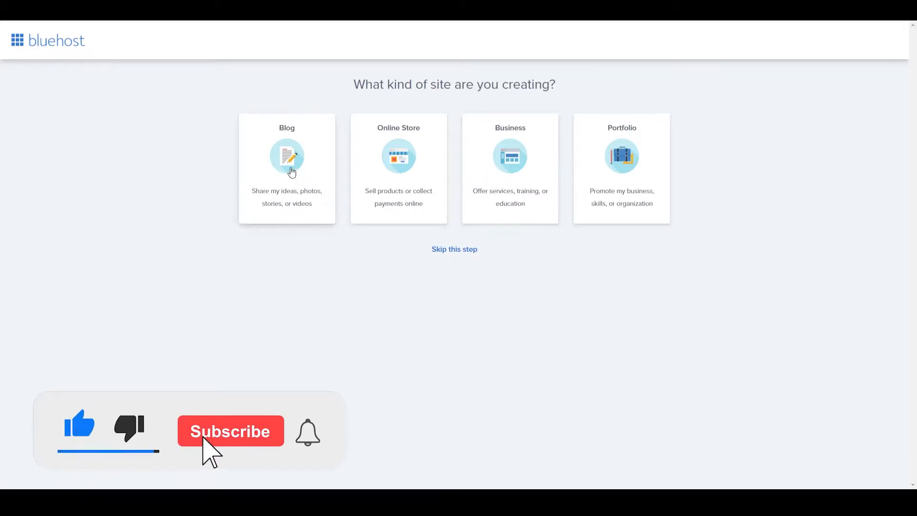
# Choose Blog as the kind of site and skip the question about being comfortable with creating websites.
pyautogui.click(289, 170)
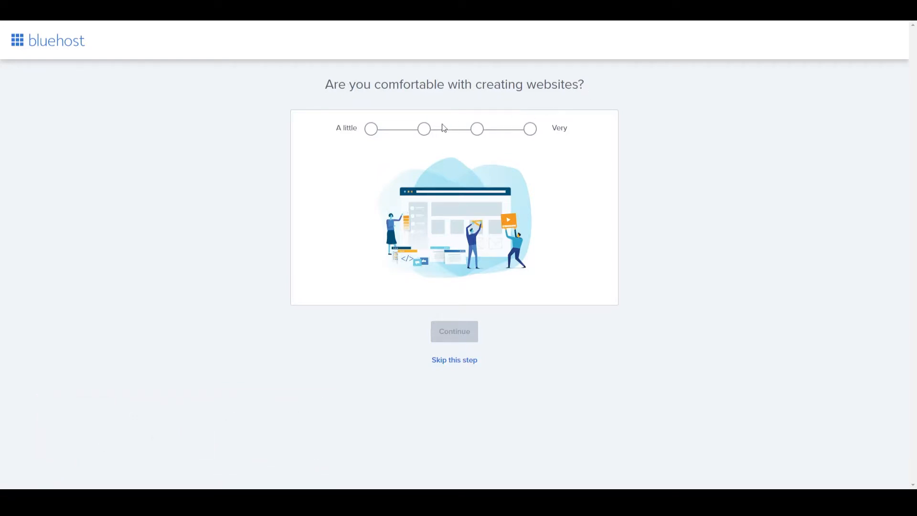
pyautogui.click(456, 361)
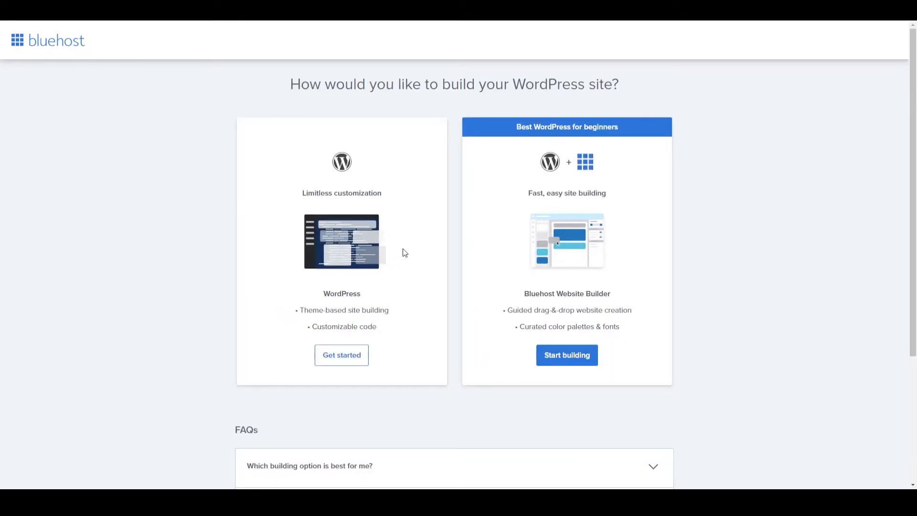
# Choose the Bluehost Website Builder instead of plain WordPress and start building the site.
pyautogui.moveTo(335, 293); pyautogui.dragTo(361, 298)
pyautogui.click(346, 312)
pyautogui.moveTo(334, 293); pyautogui.dragTo(353, 310)
pyautogui.click(516, 309)
pyautogui.click(557, 354)
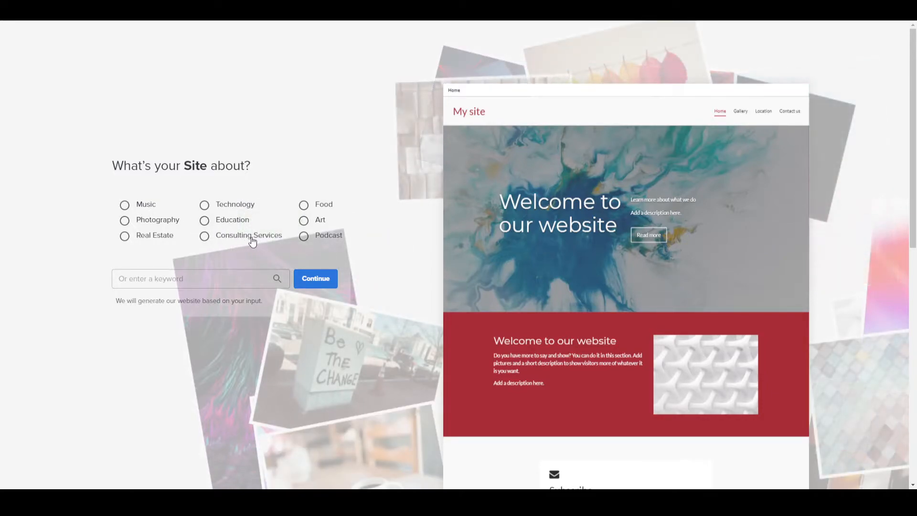
# Search for the site topic "blog", pick the suggested Blog topic and continue.
pyautogui.click(154, 279)
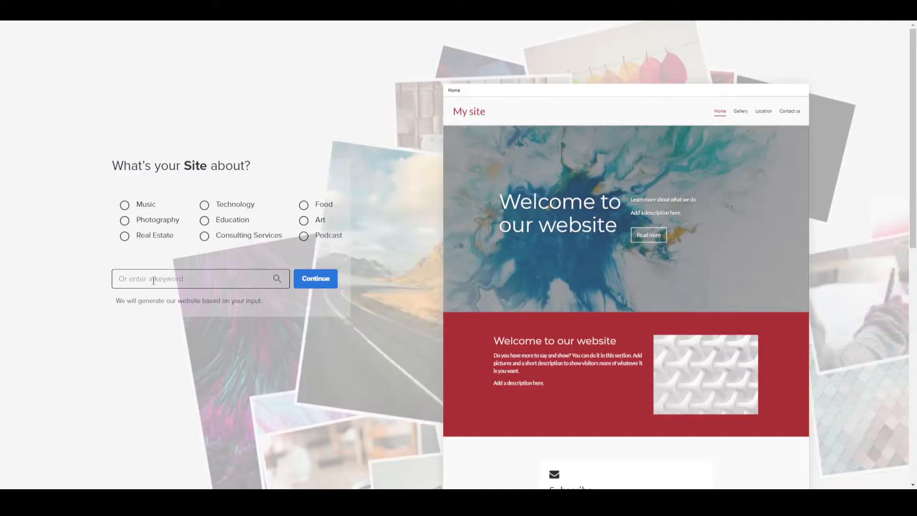
pyautogui.write('blog')
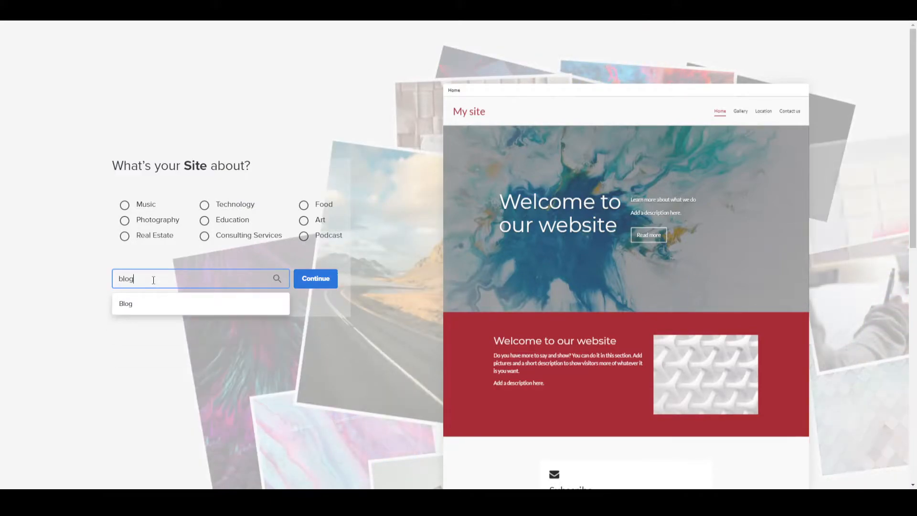
pyautogui.click(140, 307)
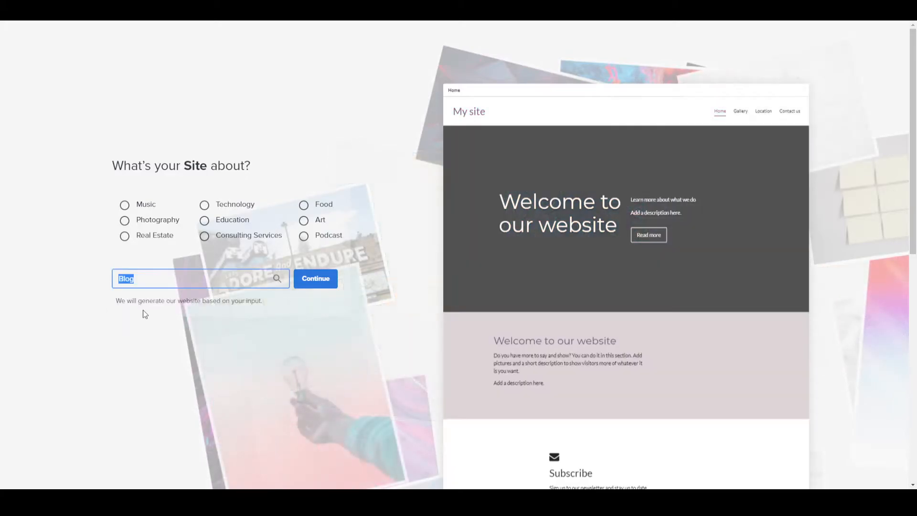
pyautogui.click(325, 279)
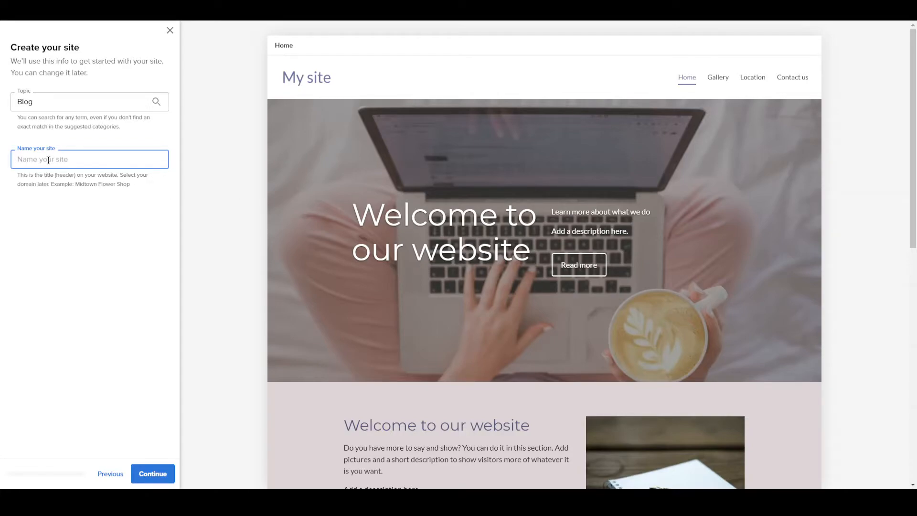
# Name the site "How to Wifi" and continue to the cover image.
pyautogui.write('How t')
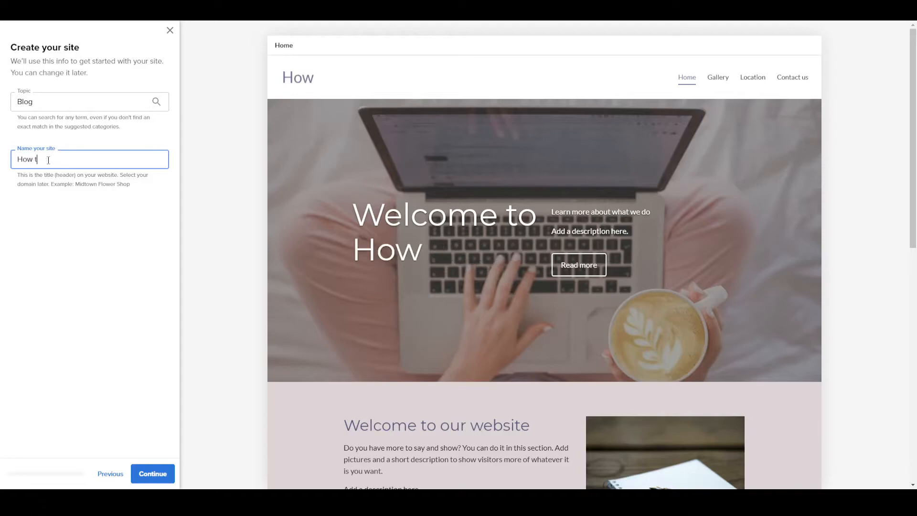
pyautogui.write('o Wifi')
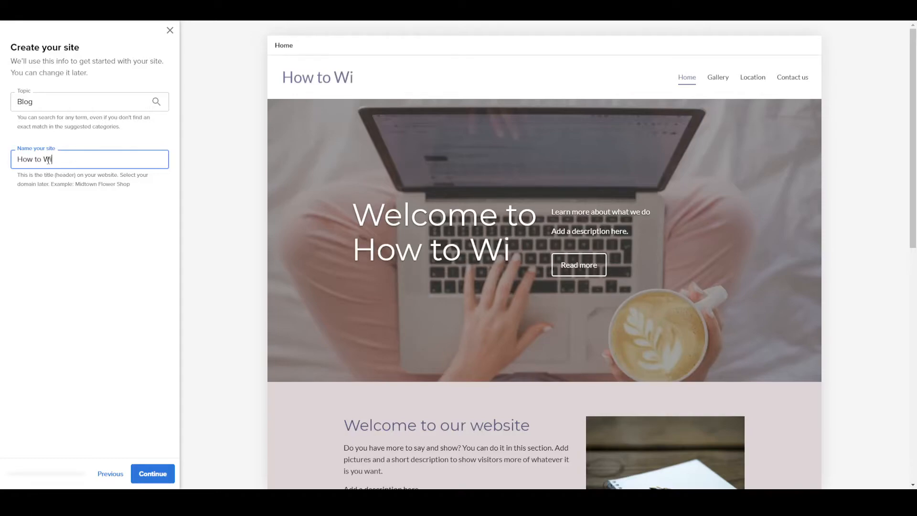
pyautogui.click(25, 337)
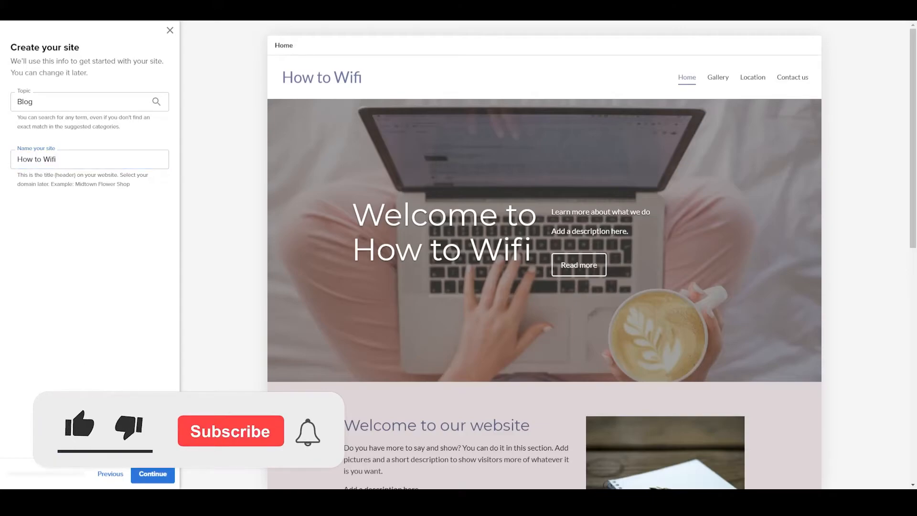
pyautogui.click(154, 475)
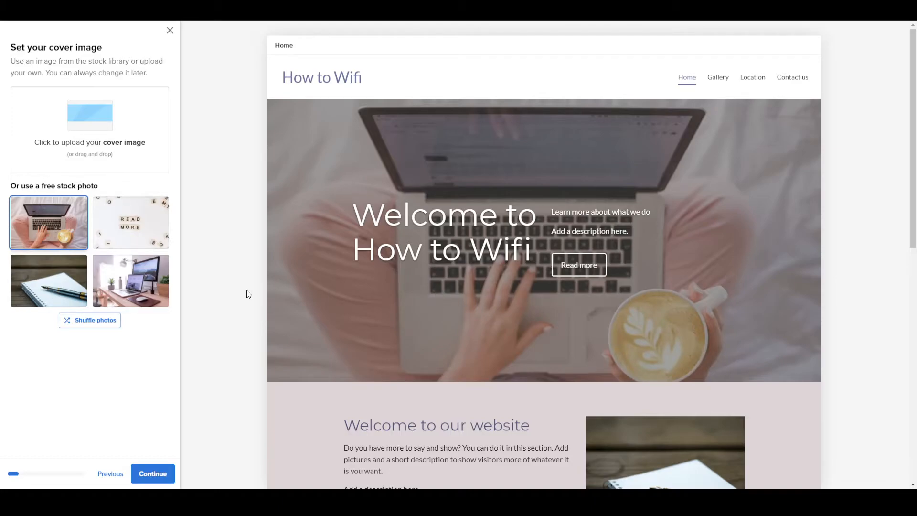
# Try the free stock photos as cover image, settle on the laptop and coffee photo, and continue.
pyautogui.click(144, 286)
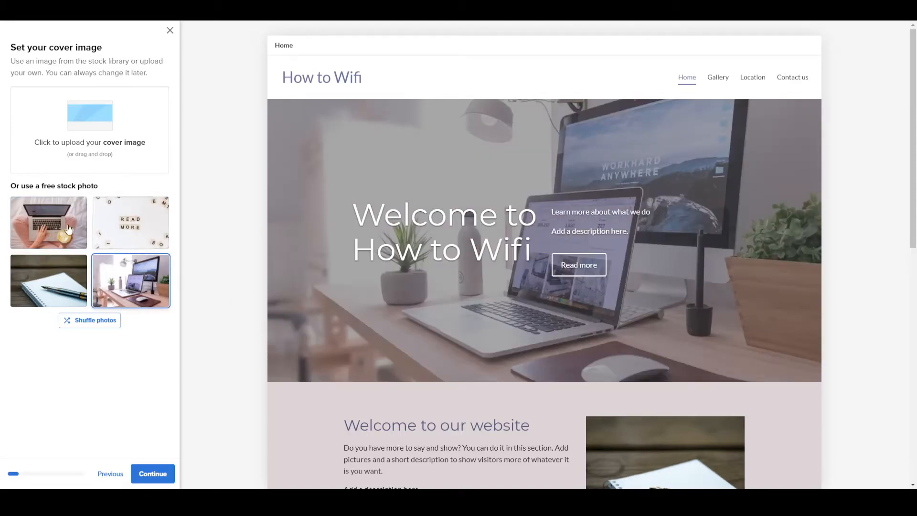
pyautogui.click(41, 212)
pyautogui.click(132, 222)
pyautogui.click(62, 277)
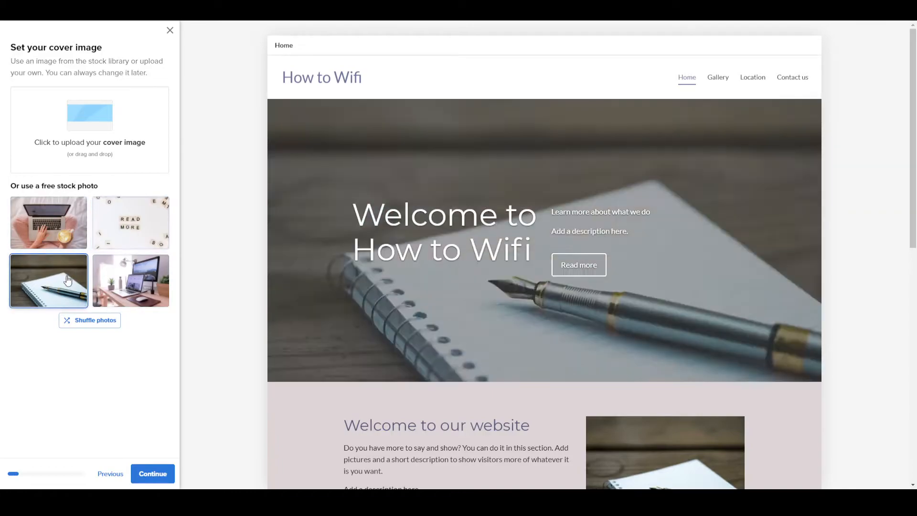
pyautogui.click(136, 286)
pyautogui.click(66, 235)
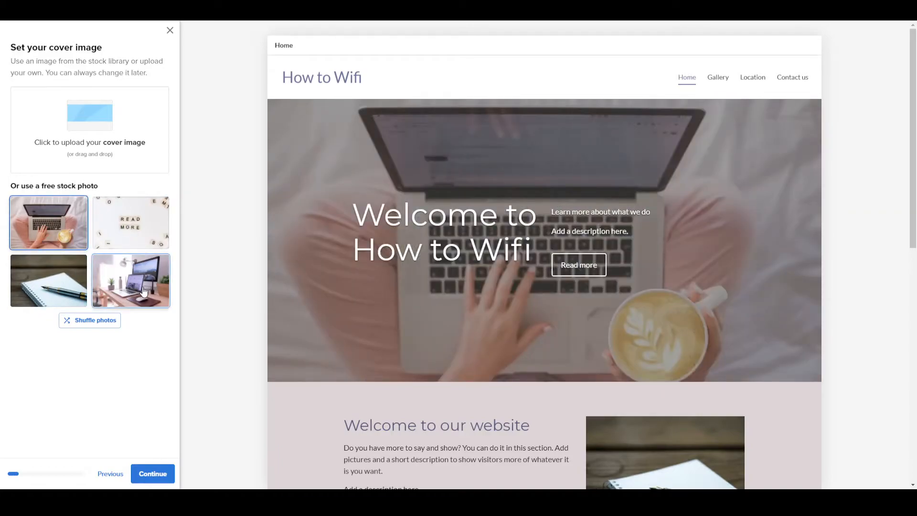
pyautogui.click(143, 290)
pyautogui.click(58, 238)
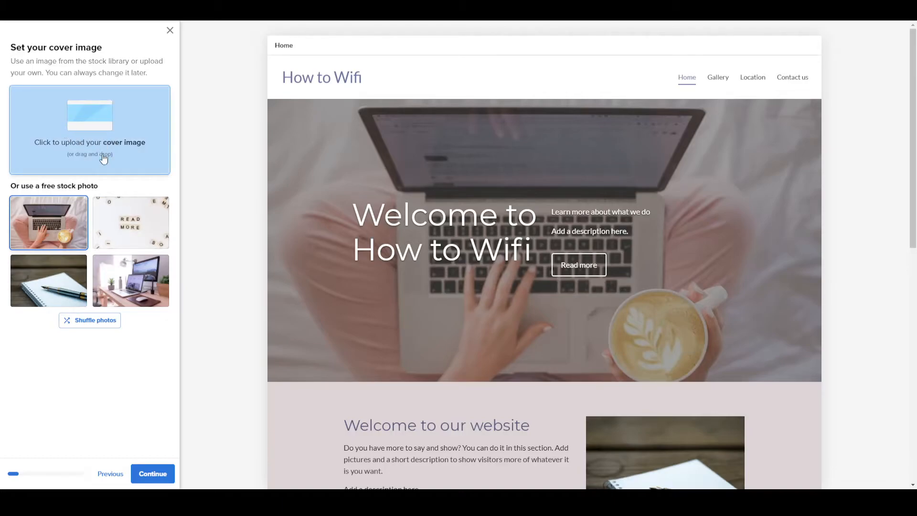
pyautogui.click(139, 471)
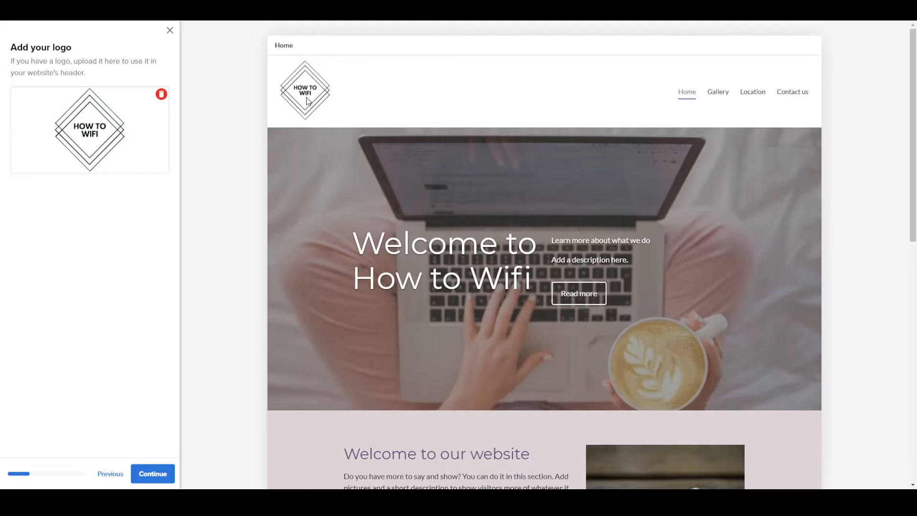
# Accept the uploaded logo, try out the font pairs, choose Questrial and continue to the site colors.
pyautogui.click(152, 474)
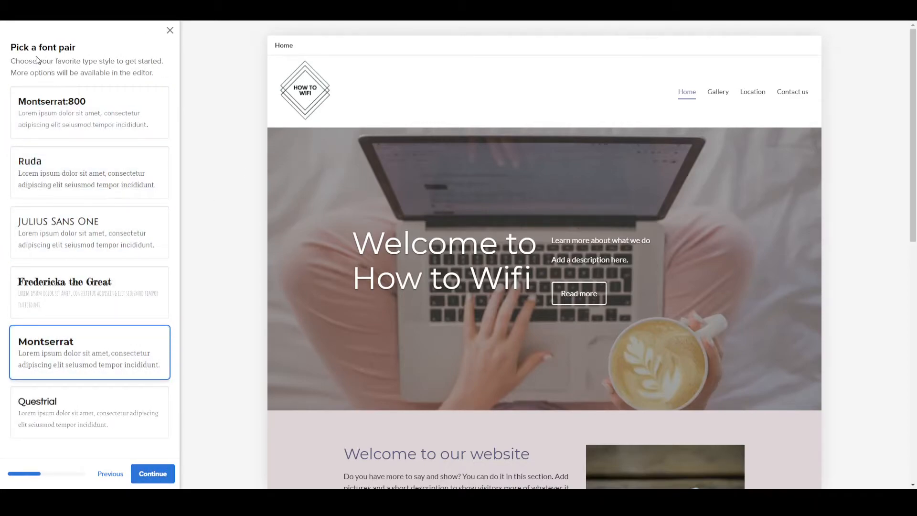
pyautogui.click(104, 120)
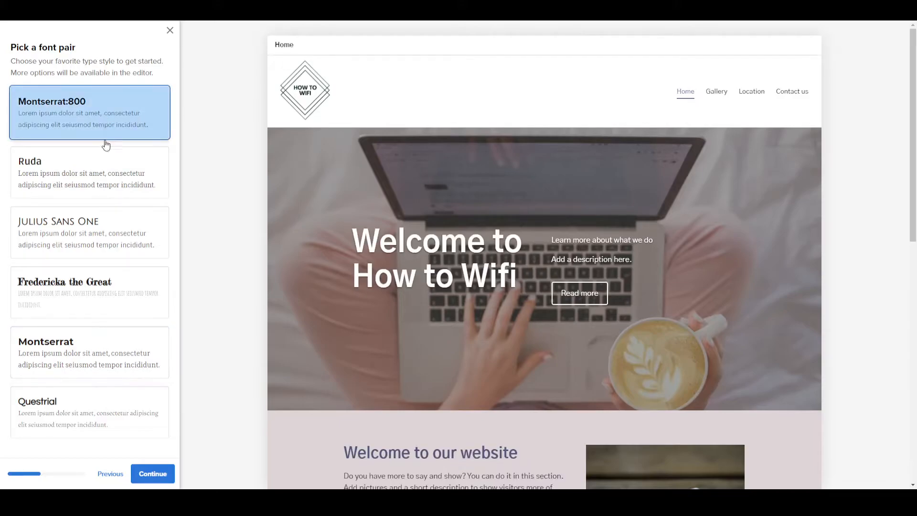
pyautogui.click(107, 172)
pyautogui.click(101, 253)
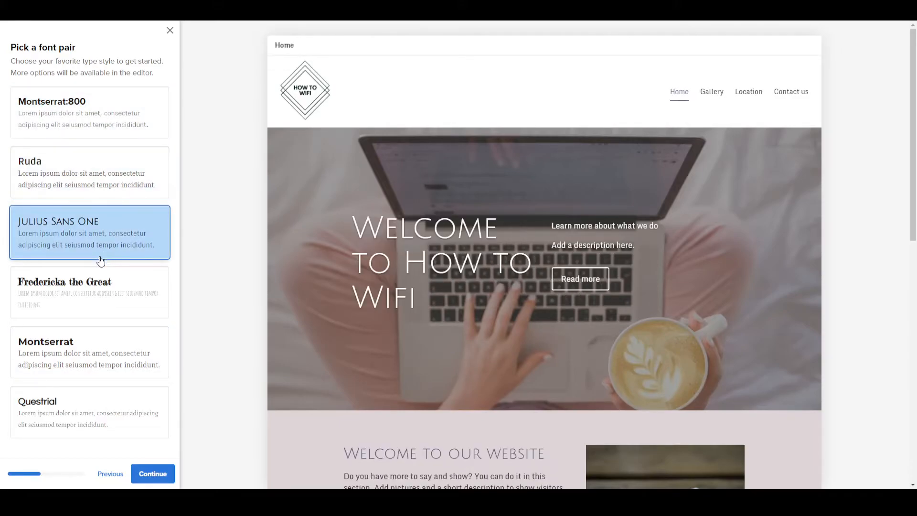
pyautogui.click(104, 304)
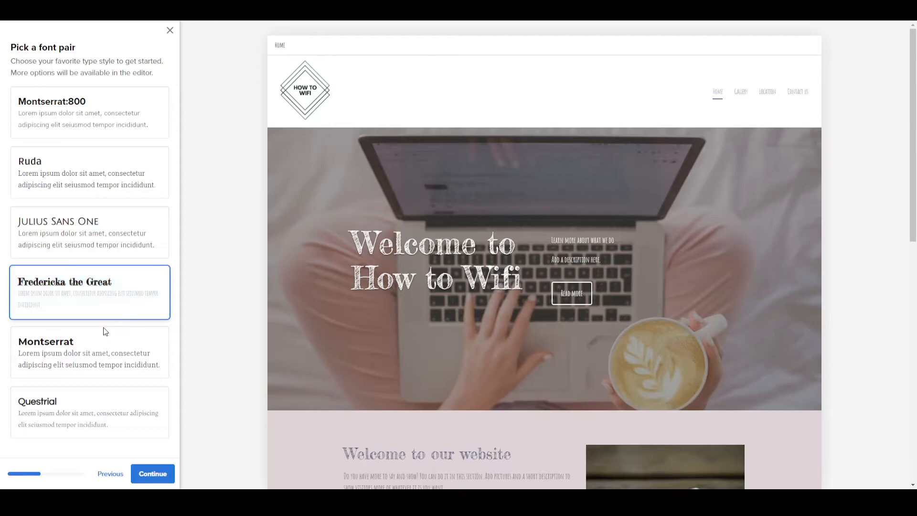
pyautogui.click(105, 354)
pyautogui.click(99, 408)
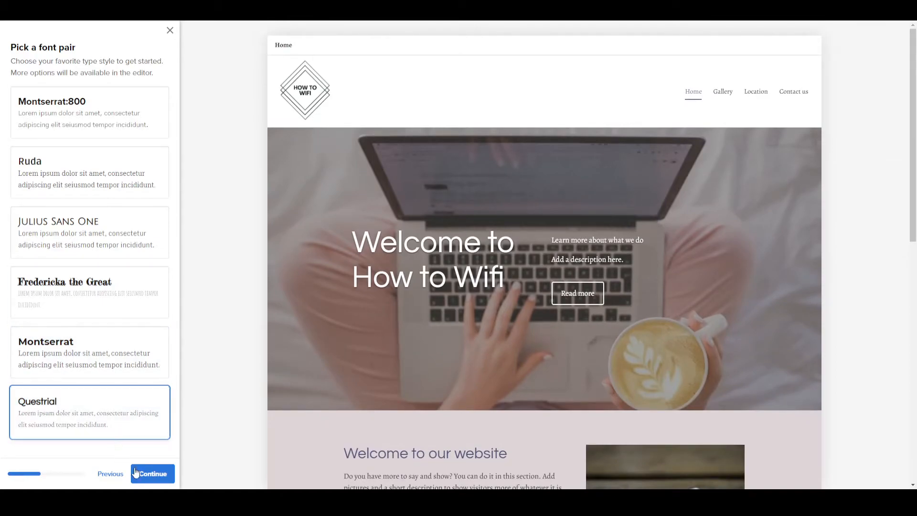
pyautogui.click(152, 474)
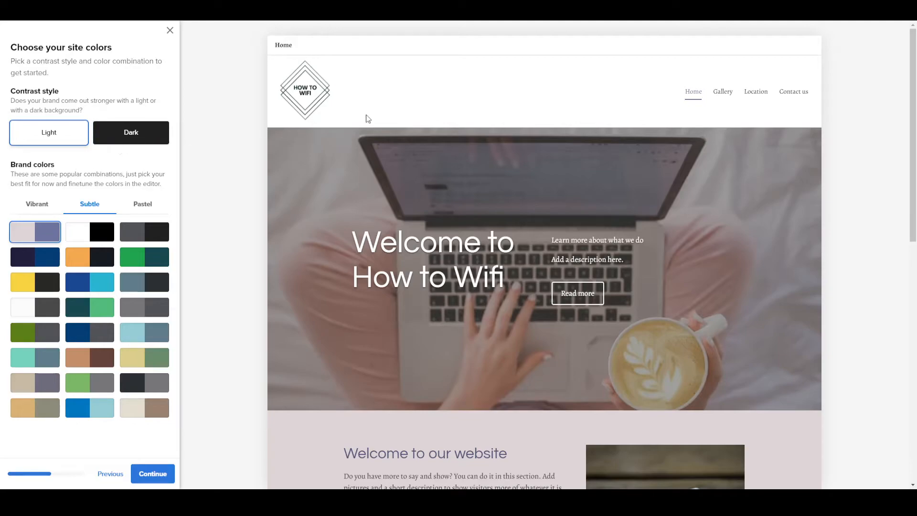
# Preview the Dark contrast style for the site and switch back to Light.
pyautogui.click(153, 130)
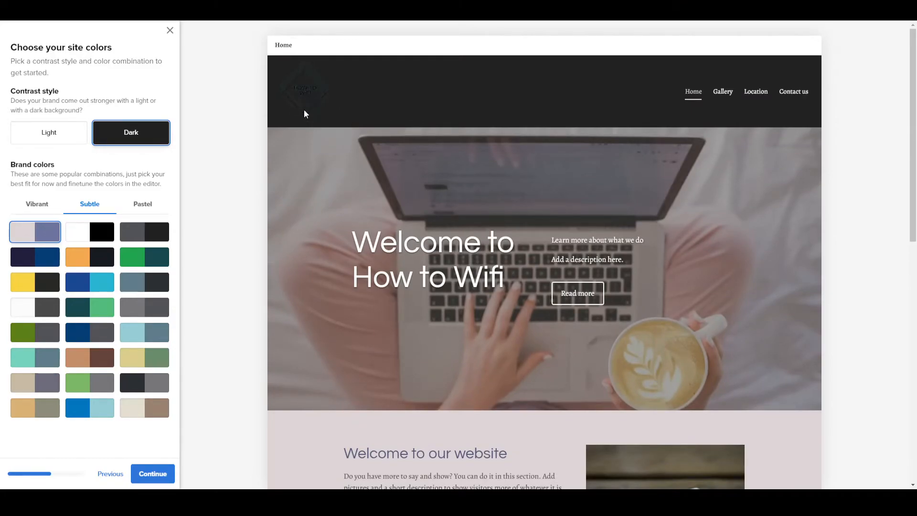
pyautogui.click(58, 138)
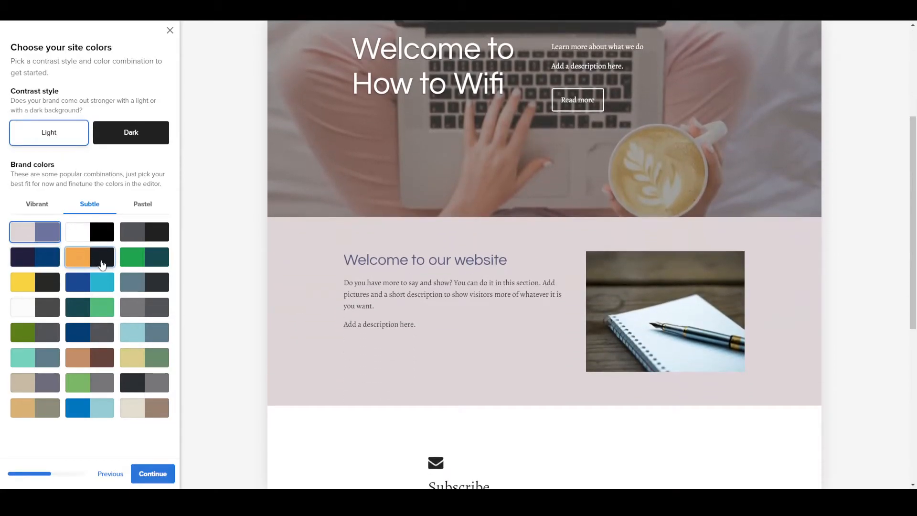
# Compare the Subtle brand color combinations, settle on the pale pink and purple pair, and continue.
pyautogui.click(149, 291)
pyautogui.click(160, 333)
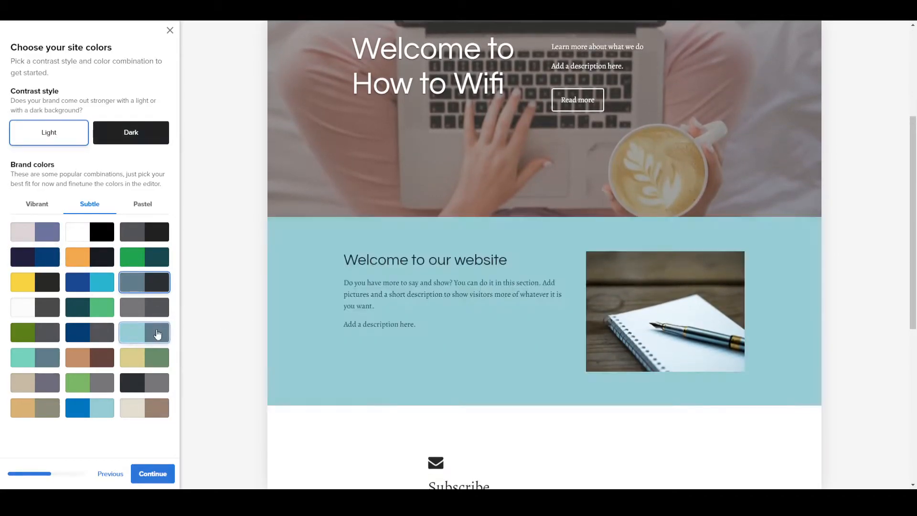
pyautogui.click(150, 308)
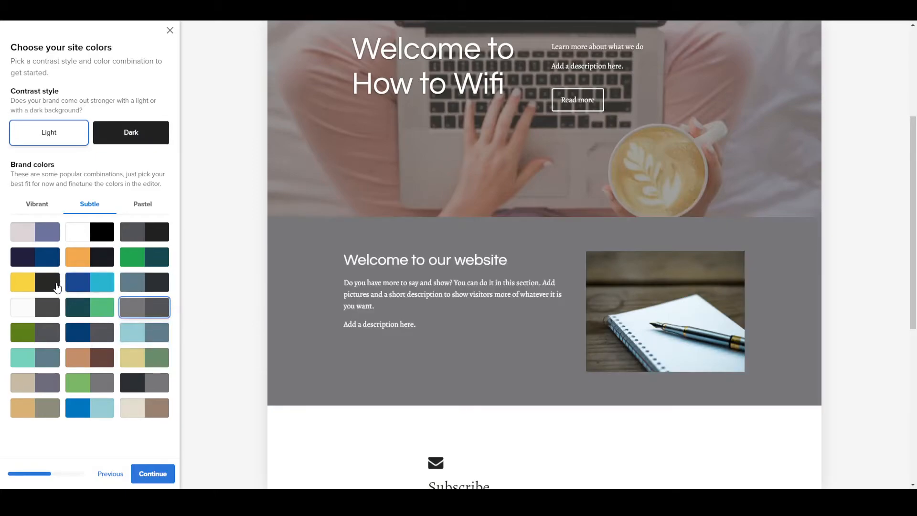
pyautogui.click(41, 286)
pyautogui.click(42, 312)
pyautogui.click(48, 332)
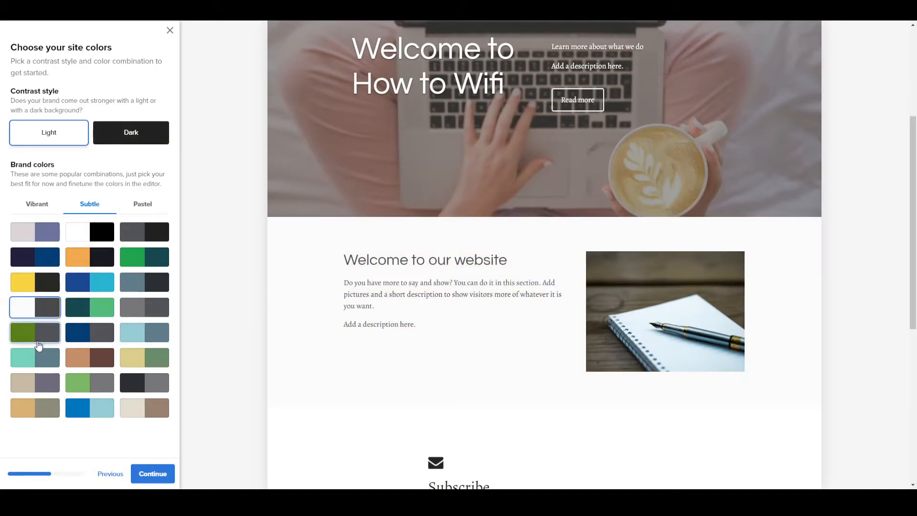
pyautogui.click(43, 360)
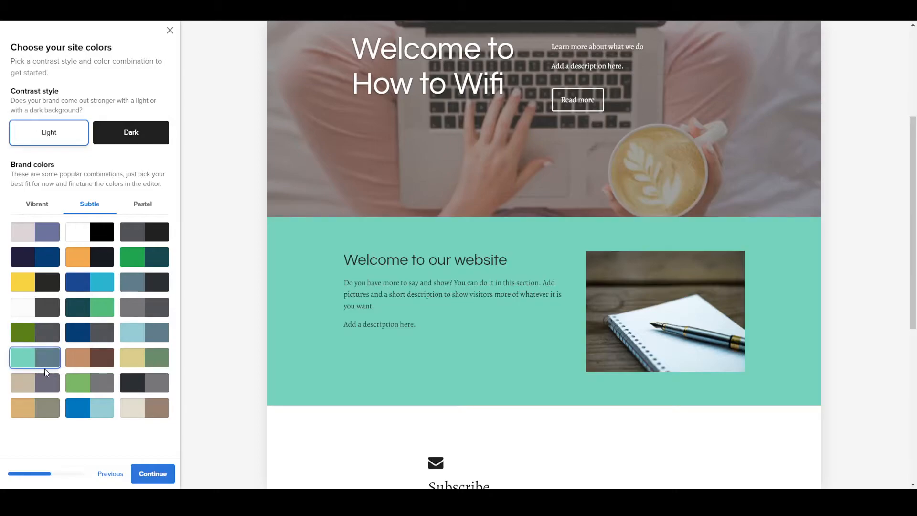
pyautogui.click(88, 359)
pyautogui.click(90, 386)
pyautogui.click(90, 412)
pyautogui.click(23, 286)
pyautogui.click(31, 259)
pyautogui.click(38, 239)
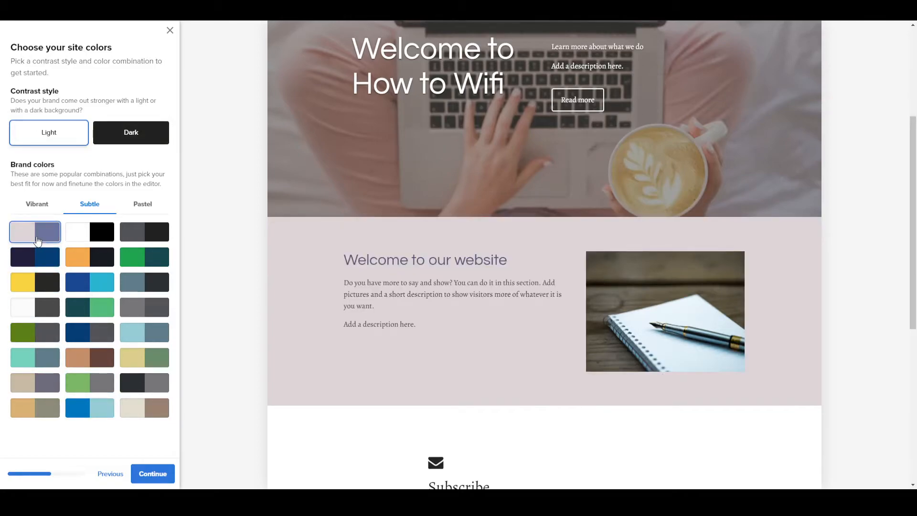
pyautogui.click(86, 233)
pyautogui.click(29, 235)
pyautogui.click(86, 233)
pyautogui.click(139, 233)
pyautogui.click(25, 232)
pyautogui.click(28, 282)
pyautogui.click(149, 480)
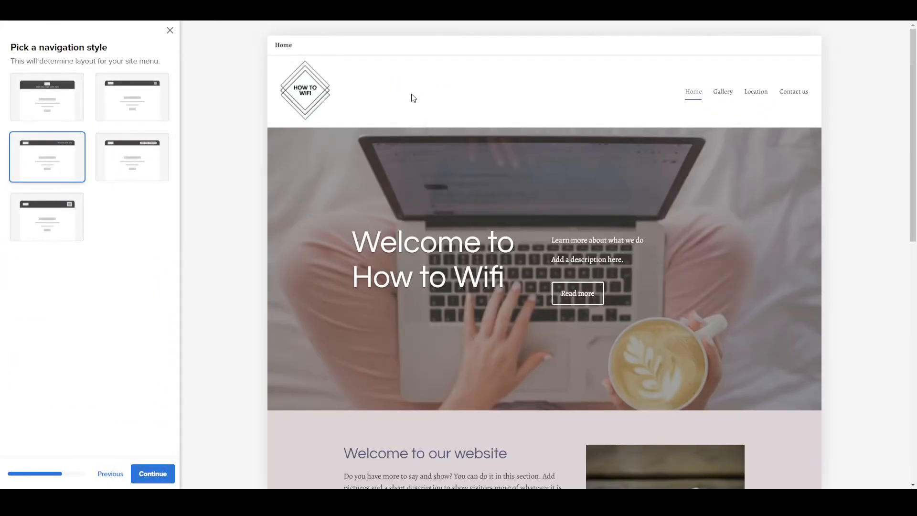
# Compare the navigation styles, choose the one with the centered logo above the menu, and continue.
pyautogui.click(164, 161)
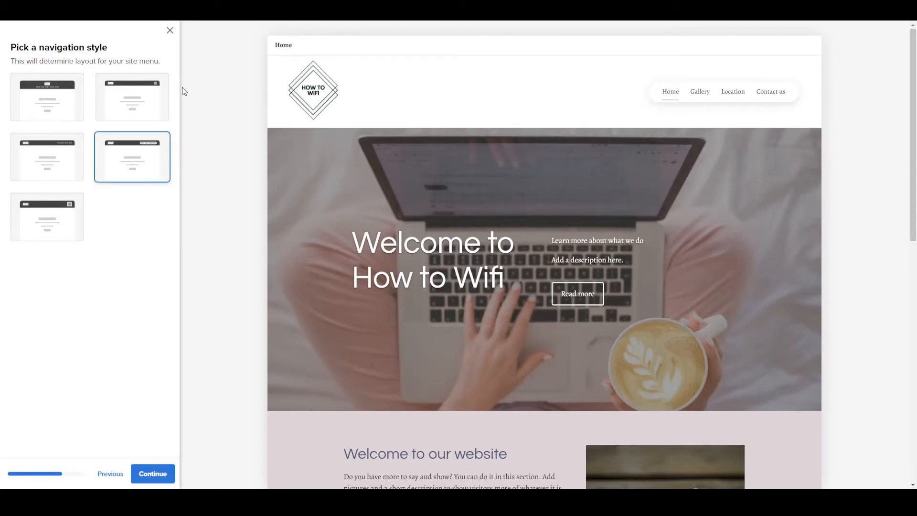
pyautogui.click(150, 98)
pyautogui.click(26, 109)
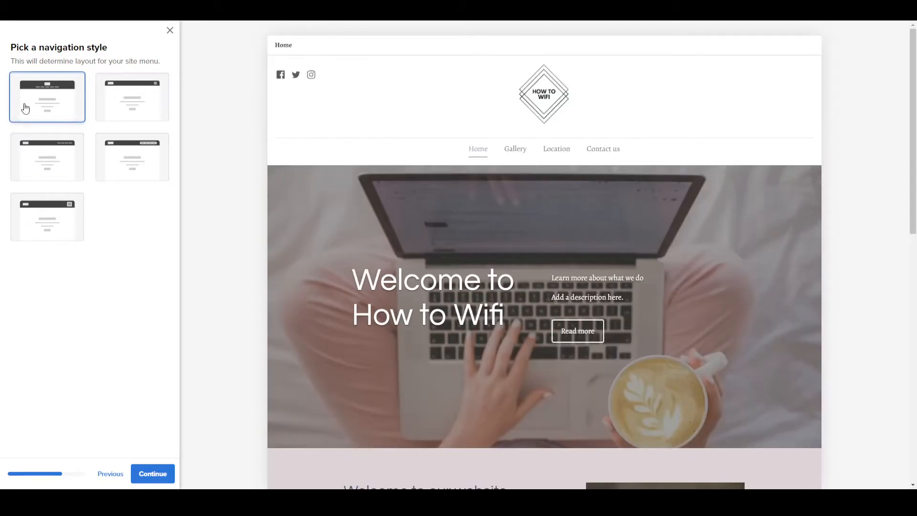
pyautogui.click(23, 225)
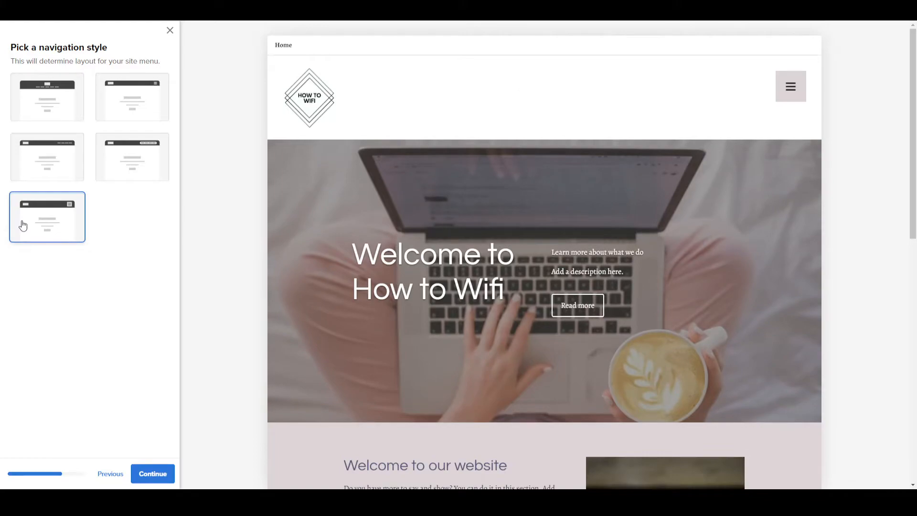
pyautogui.click(48, 99)
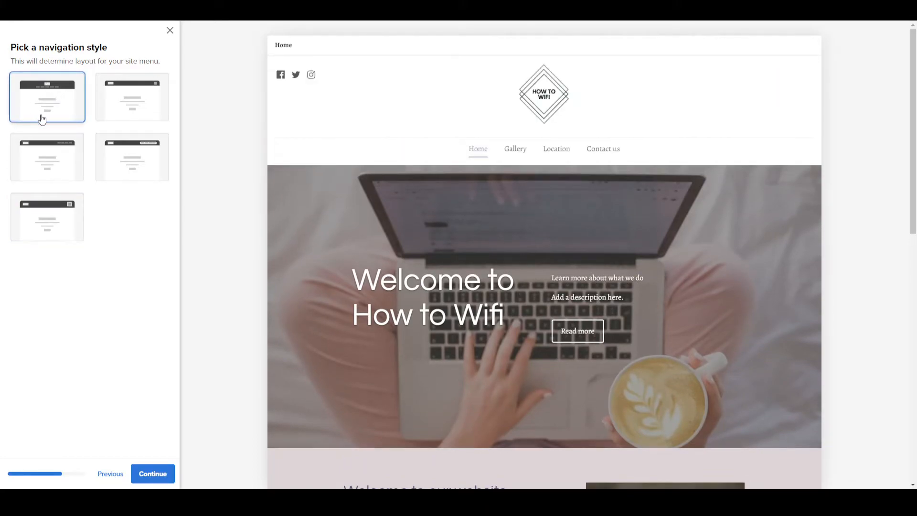
pyautogui.click(173, 472)
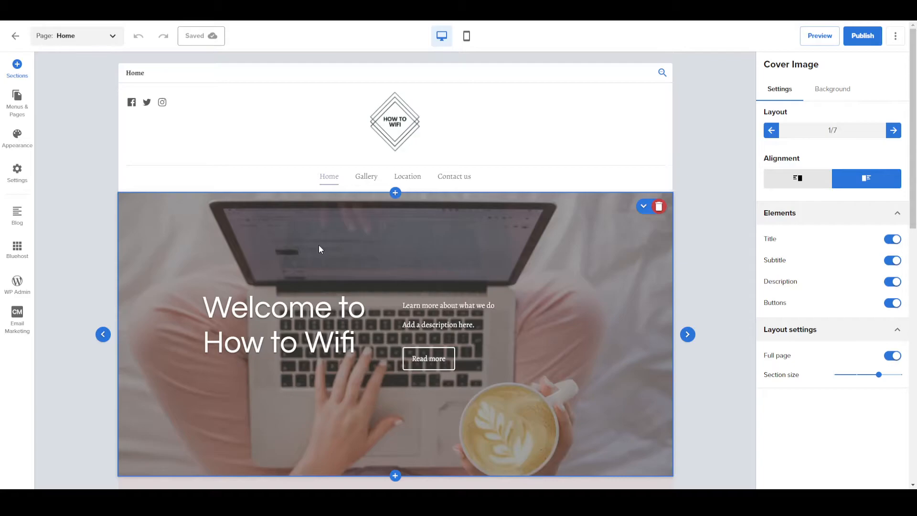
# Check the editing options of the cover image's title, description and Read more button.
pyautogui.scroll(-1, 319, 244)
pyautogui.click(349, 296)
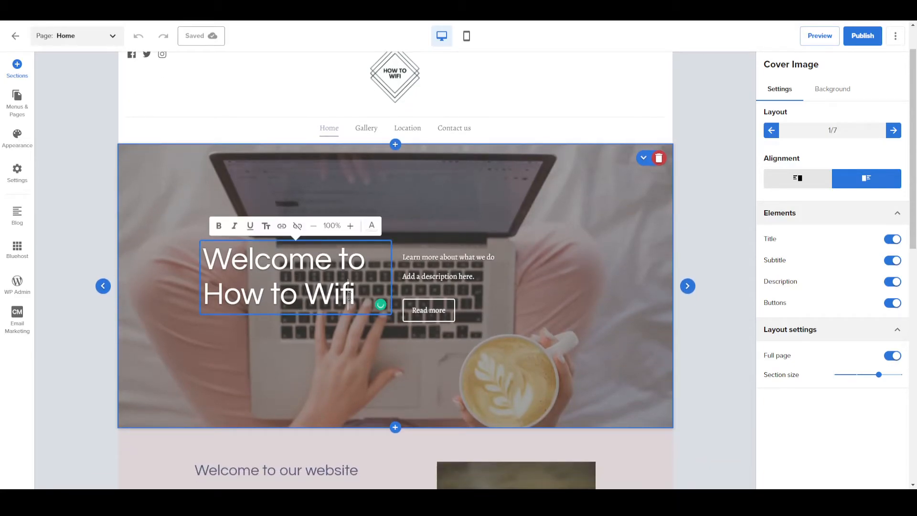
pyautogui.click(314, 262)
pyautogui.click(445, 278)
pyautogui.click(438, 309)
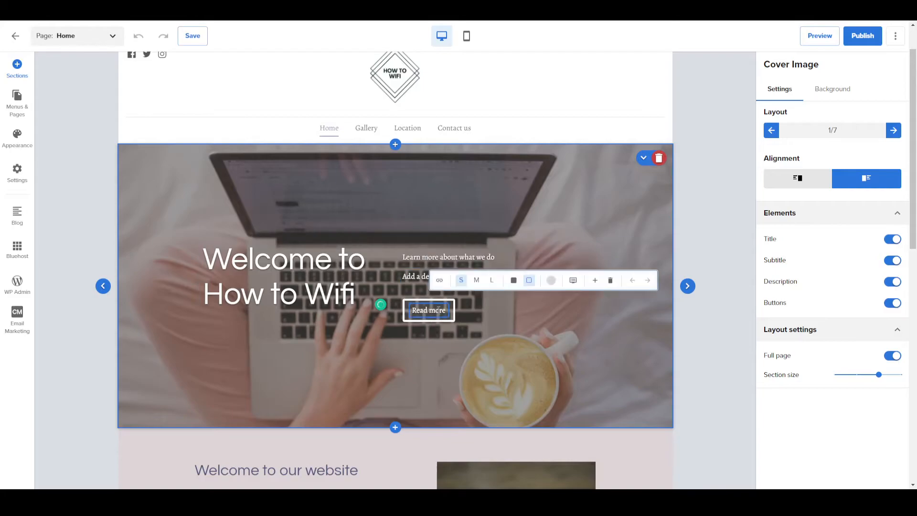
pyautogui.click(373, 274)
# Apply the pale pink theme color to the cover image's Read more button.
pyautogui.click(427, 310)
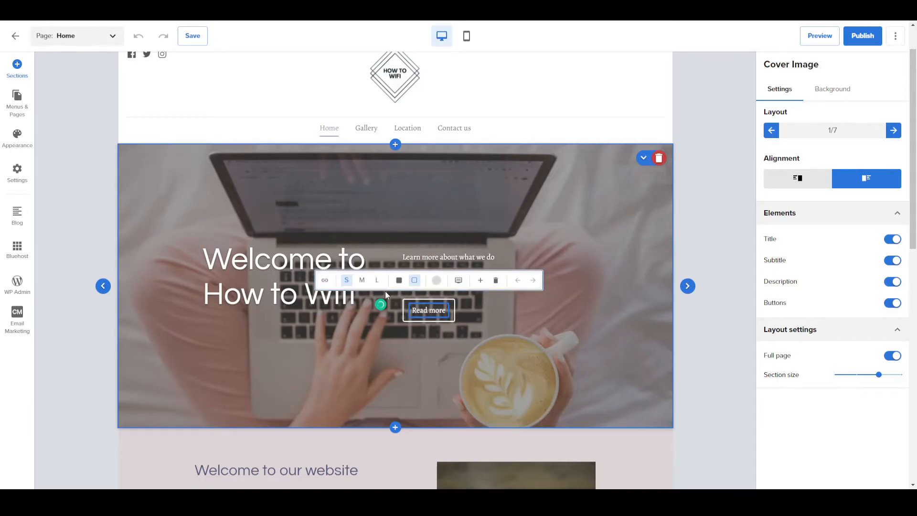
pyautogui.click(437, 280)
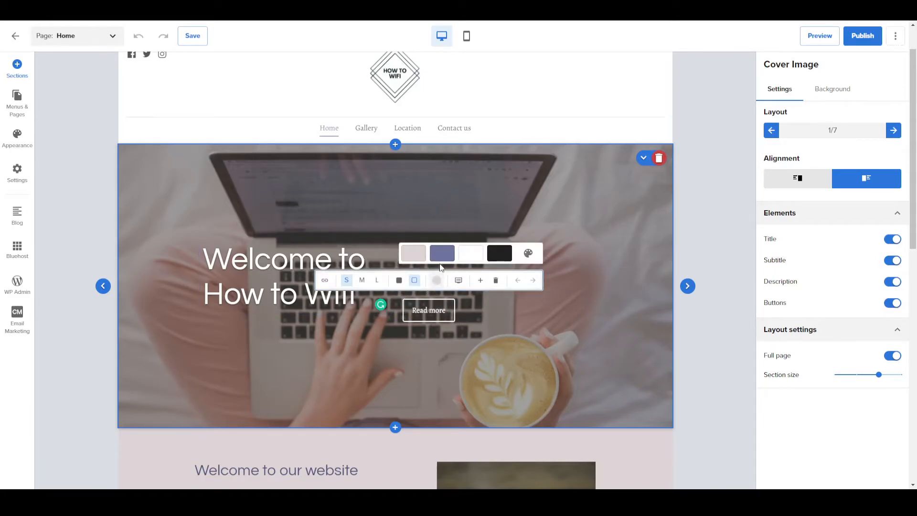
pyautogui.click(413, 253)
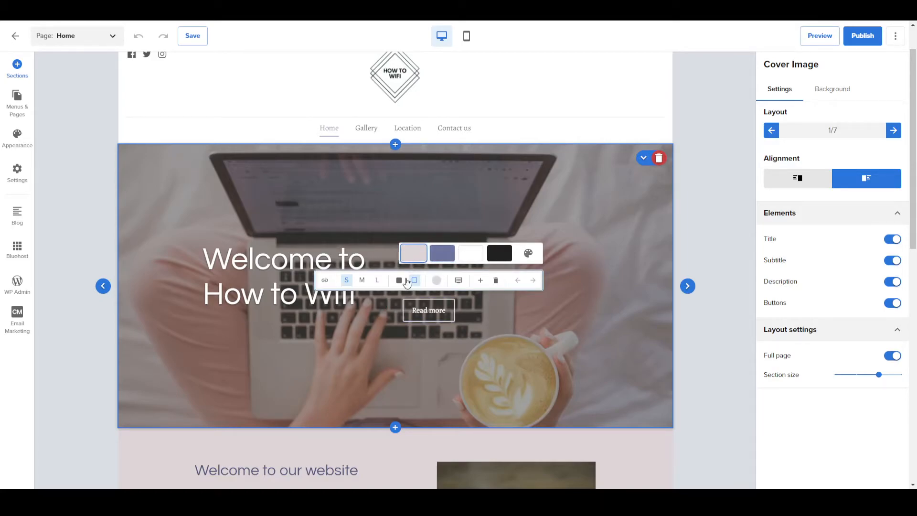
# Preview the Filled style on the Read more button and switch it back to the outlined style.
pyautogui.click(399, 280)
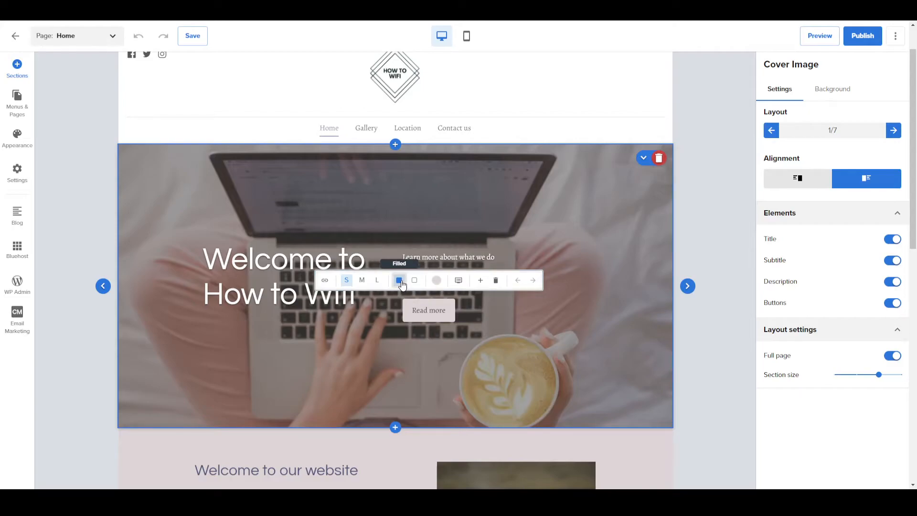
pyautogui.click(414, 281)
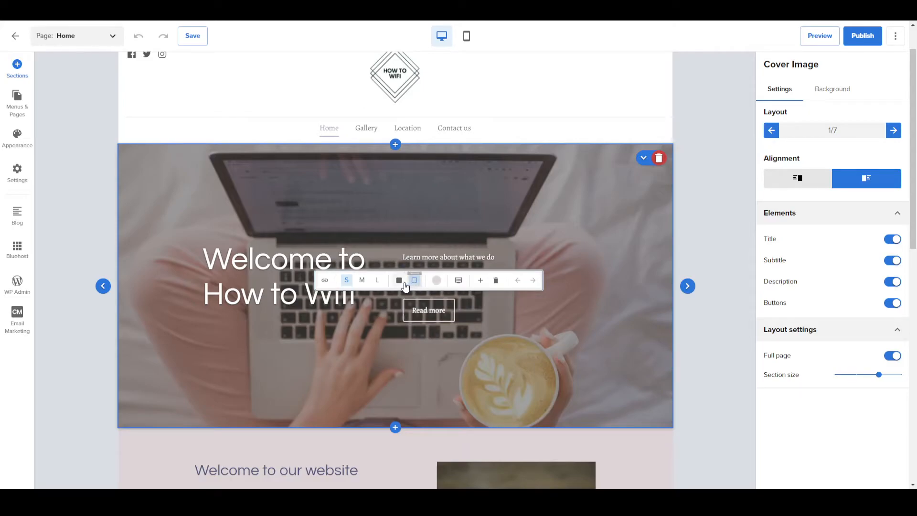
pyautogui.click(400, 345)
pyautogui.scroll(2, 281, 184)
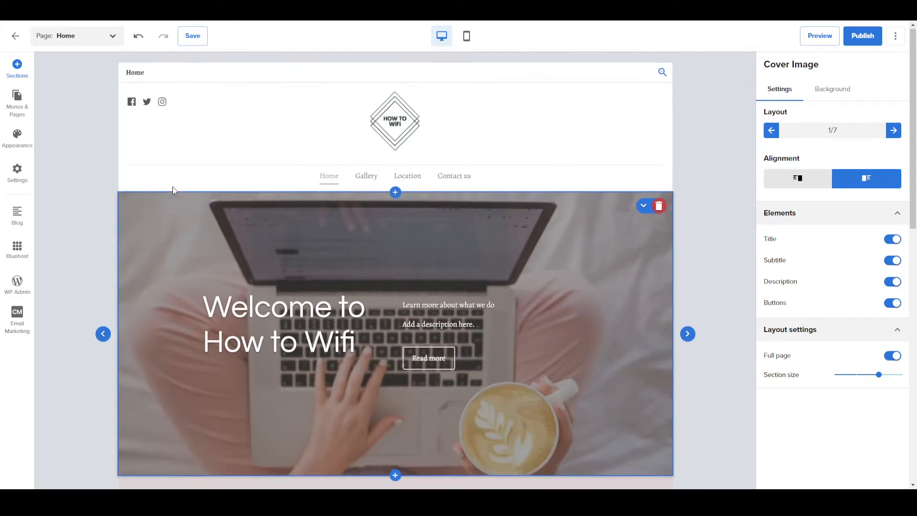
# Try out the navigation header's layout, site title, social icons and logo options, keeping the original arrangement.
pyautogui.click(263, 124)
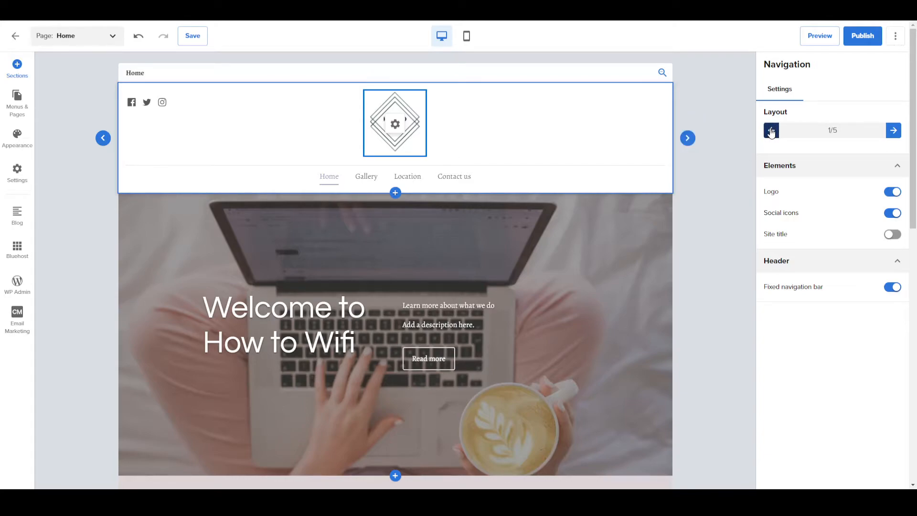
pyautogui.click(689, 139)
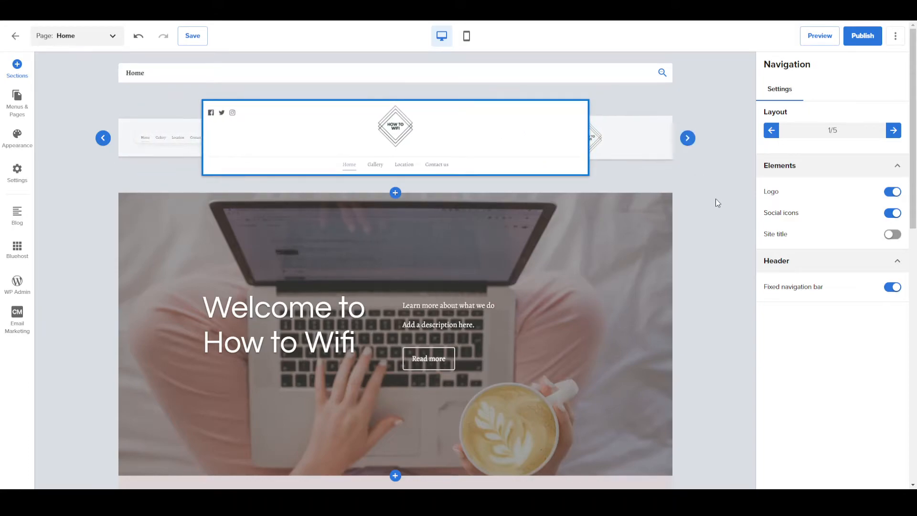
pyautogui.click(891, 234)
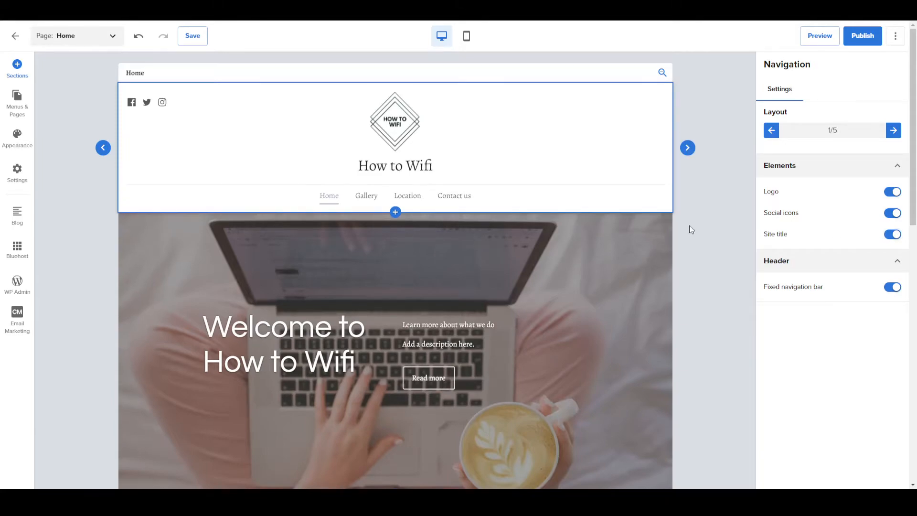
pyautogui.click(896, 235)
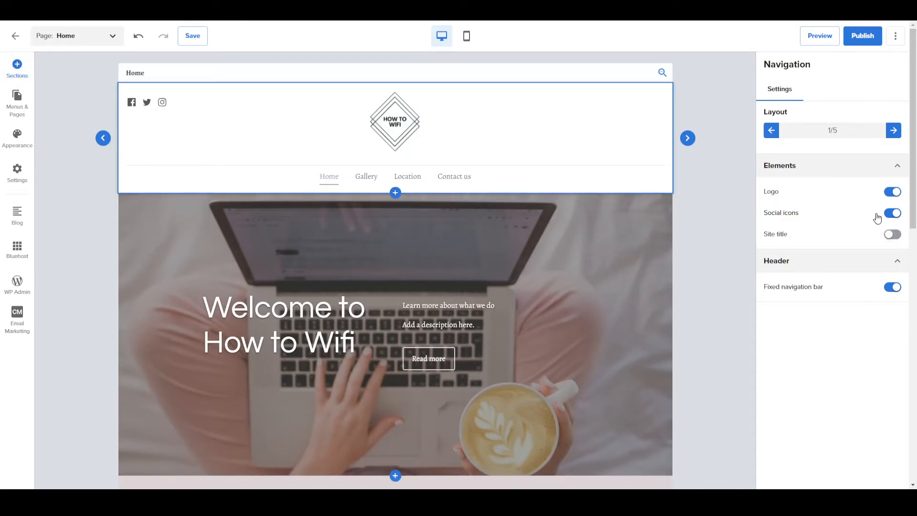
pyautogui.click(891, 215)
pyautogui.click(893, 193)
pyautogui.click(893, 192)
# Disable the fixed navigation bar to check how the page scrolls, and enable it again.
pyautogui.scroll(-1, 720, 250)
pyautogui.click(888, 289)
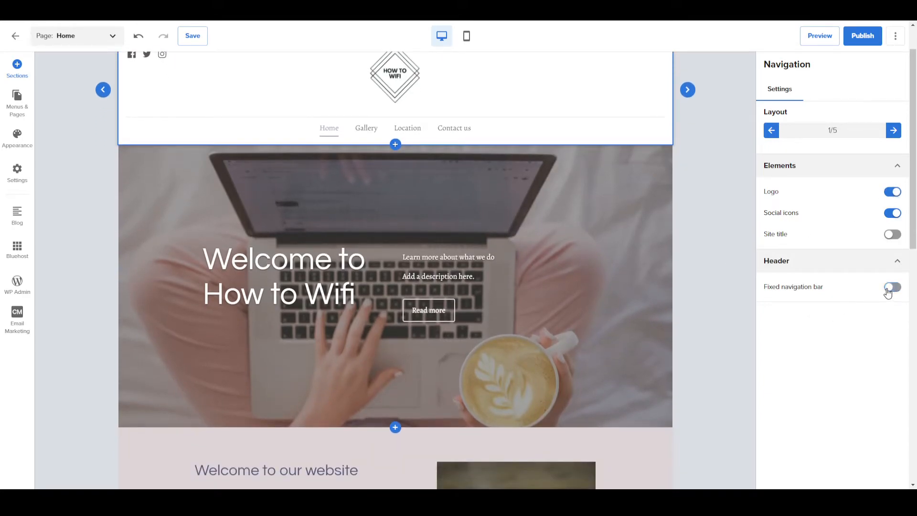
pyautogui.scroll(-5, 698, 280)
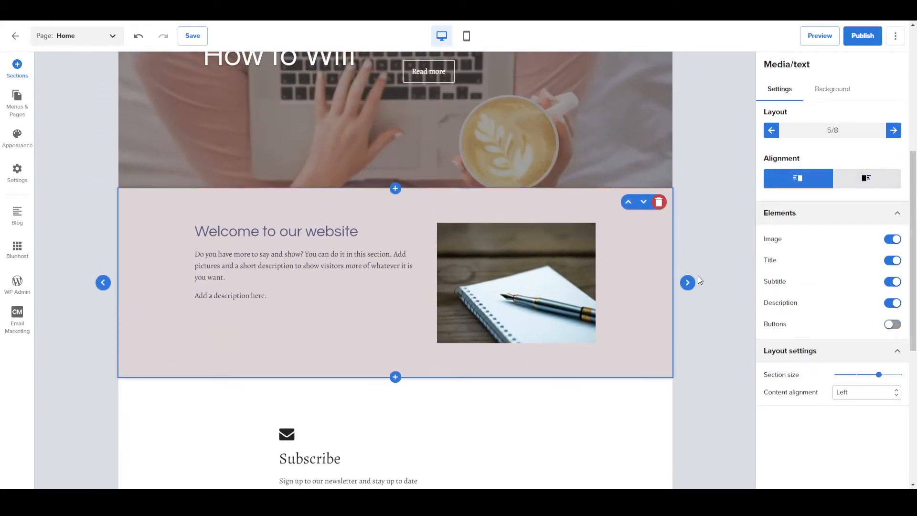
pyautogui.scroll(6, 698, 276)
pyautogui.click(540, 164)
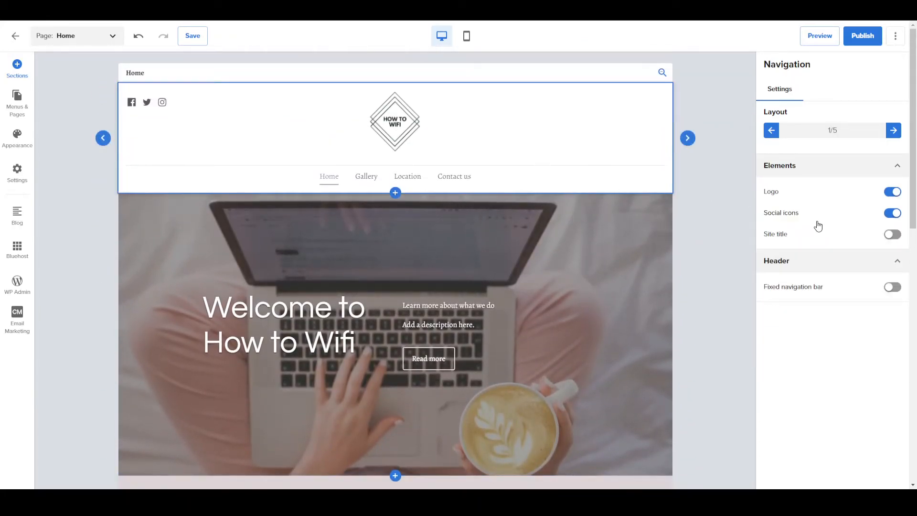
pyautogui.click(892, 287)
pyautogui.scroll(-5, 665, 254)
pyautogui.click(664, 254)
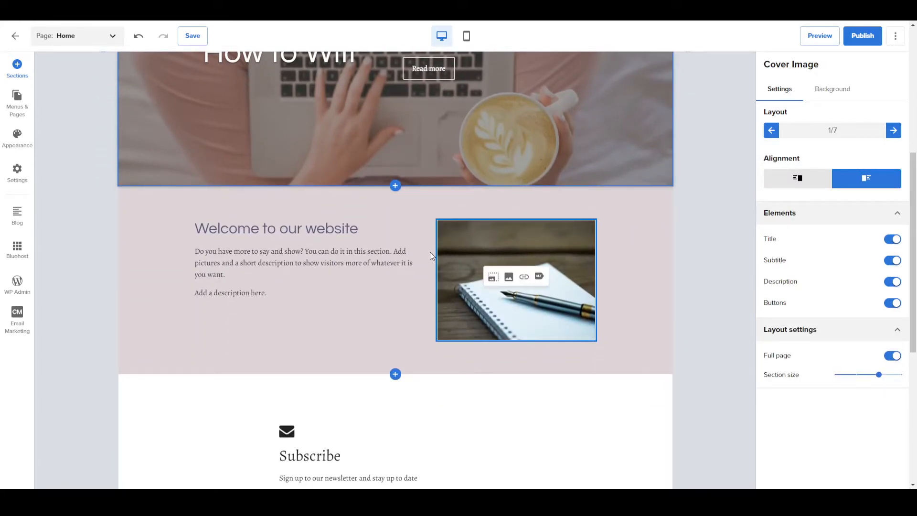
# Change the heading of the section below the cover image to "Welcome to our Channel".
pyautogui.click(328, 326)
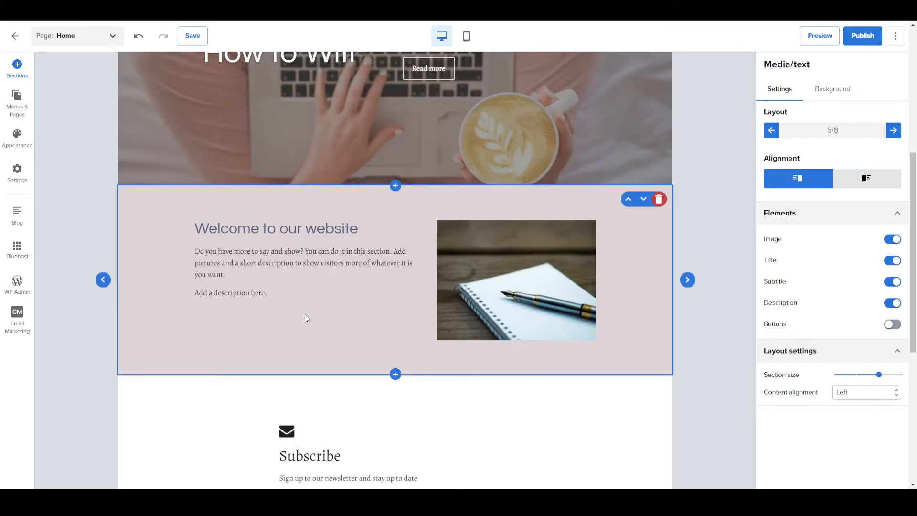
pyautogui.click(211, 263)
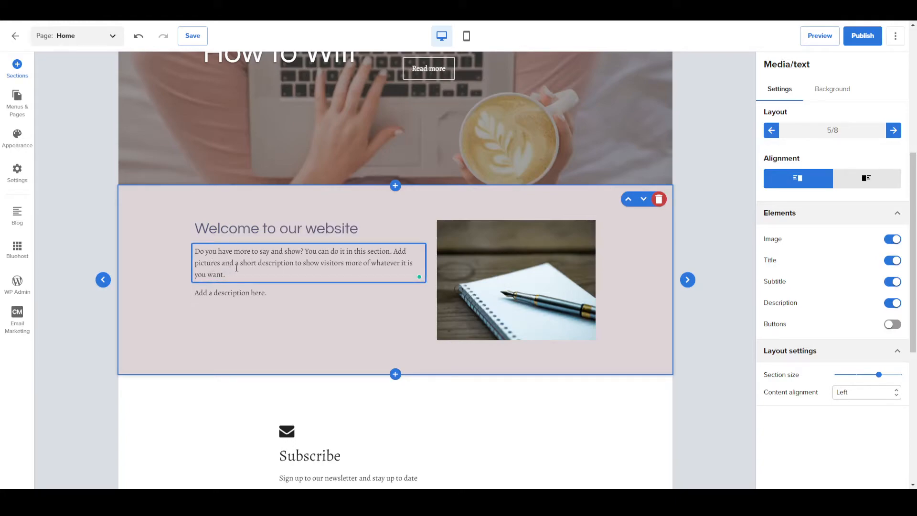
pyautogui.click(308, 231)
pyautogui.moveTo(359, 230); pyautogui.dragTo(305, 238)
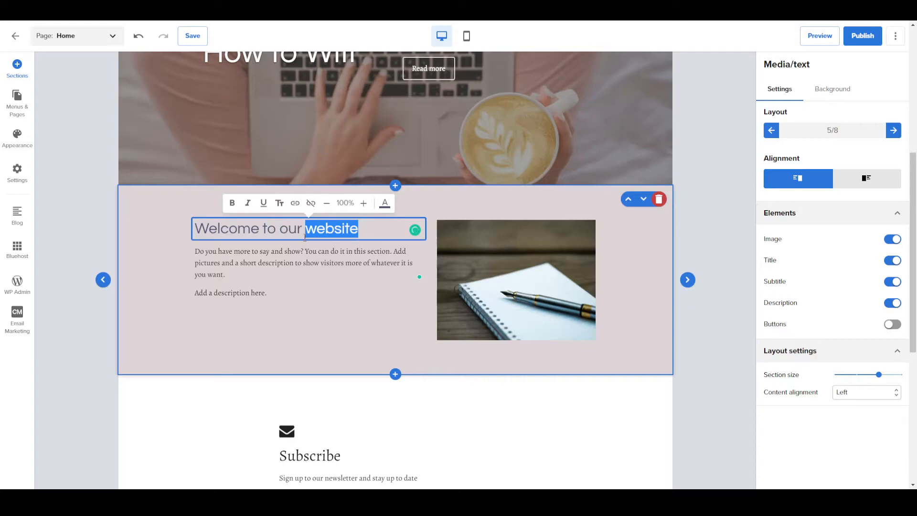
pyautogui.write('Channel')
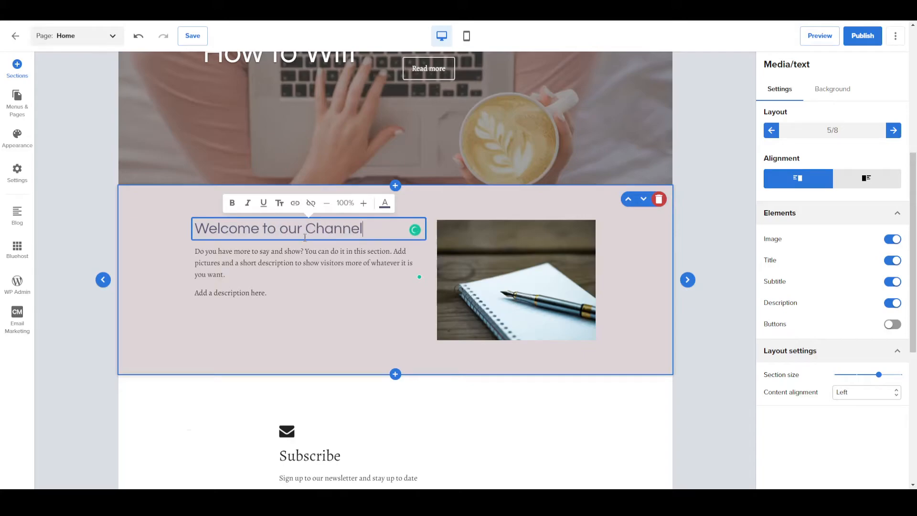
pyautogui.click(313, 285)
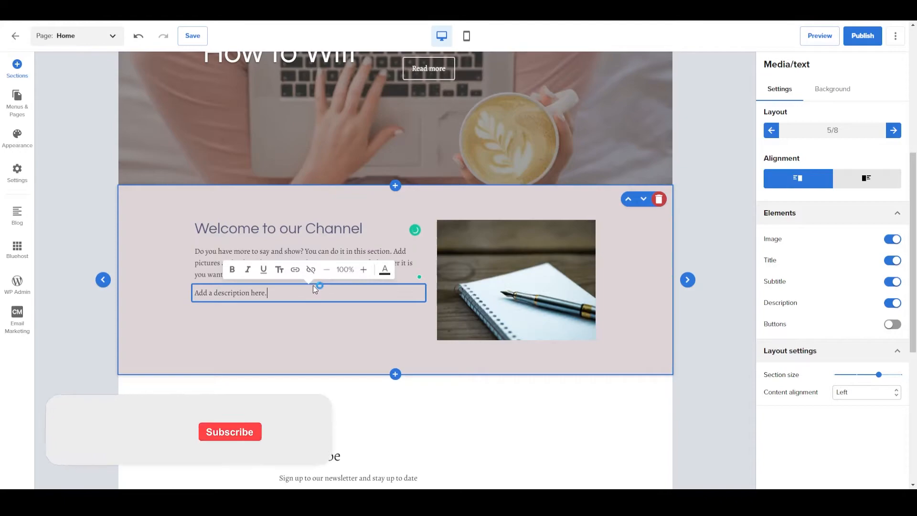
# Try bold formatting on the "Welcome to our Channel" heading and remove it again.
pyautogui.click(219, 254)
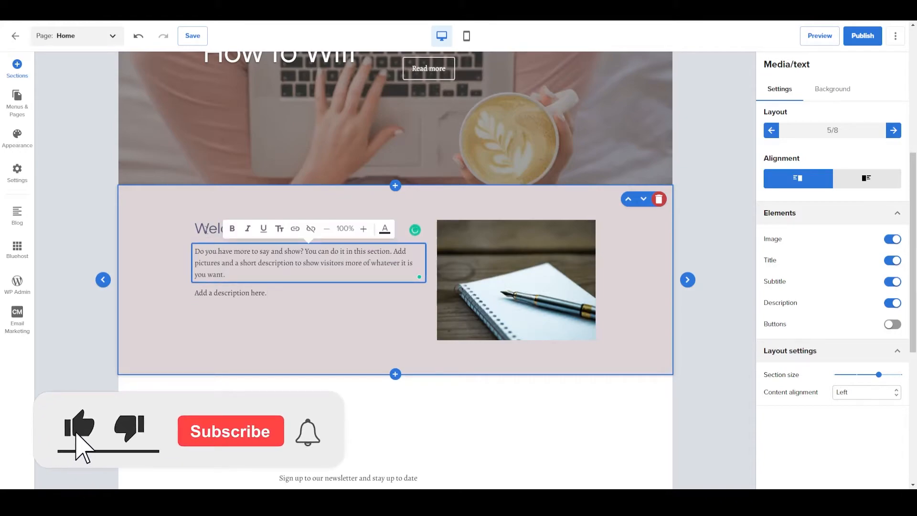
pyautogui.click(209, 230)
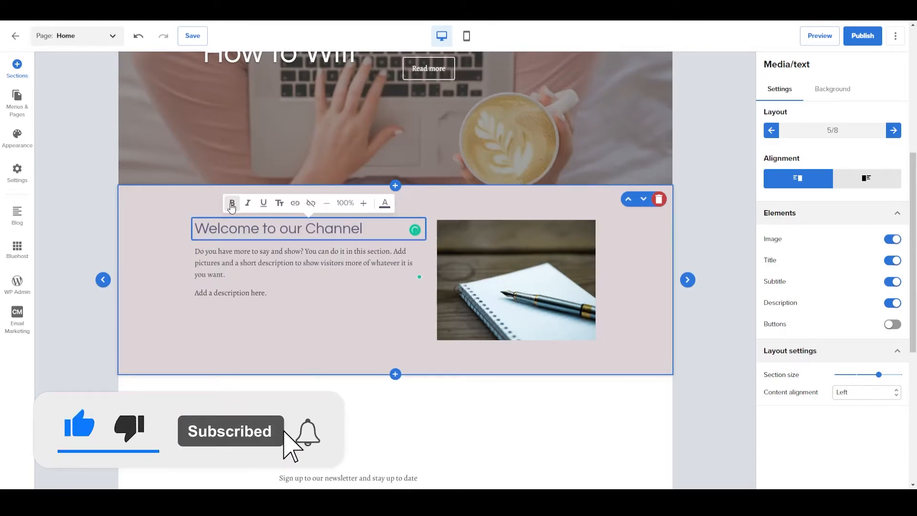
pyautogui.click(232, 205)
pyautogui.click(247, 314)
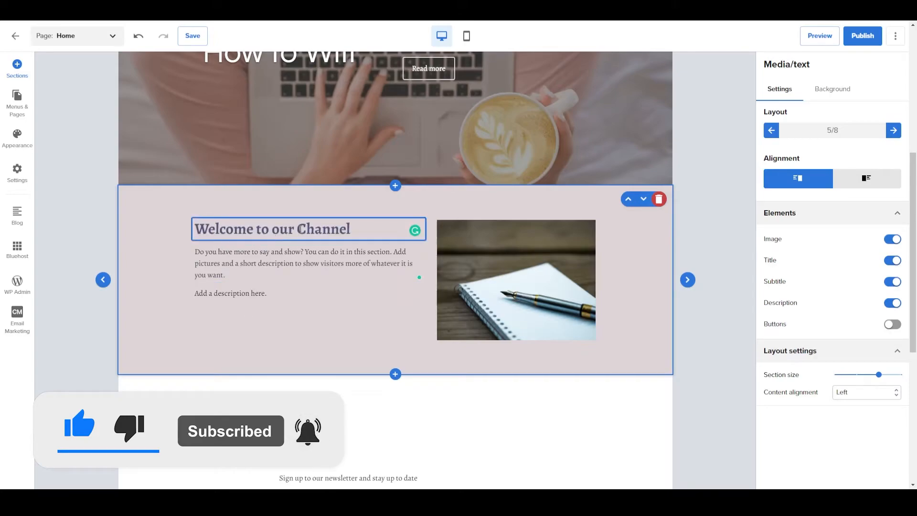
pyautogui.click(280, 228)
pyautogui.click(237, 205)
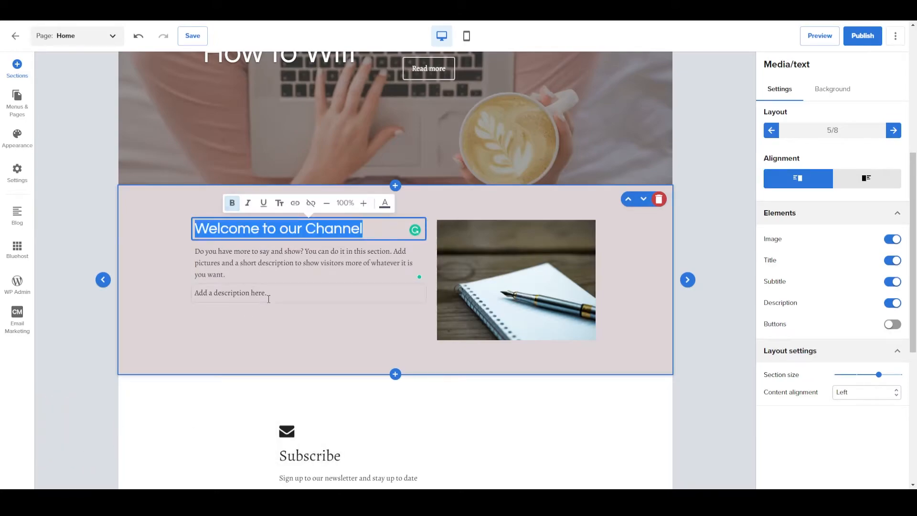
pyautogui.click(394, 292)
# Browse the Subscribe section's layouts and apply layout 4/5, with the form card over a books photo.
pyautogui.scroll(-4, 331, 356)
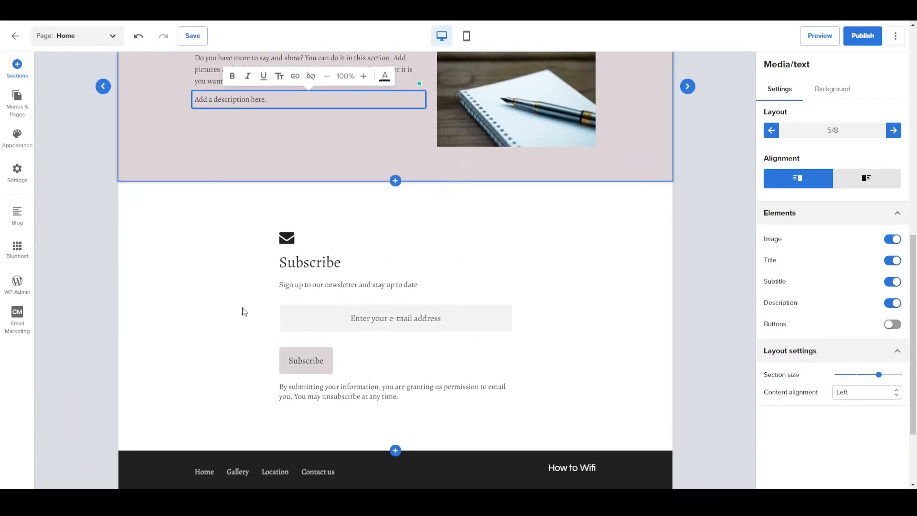
pyautogui.click(260, 315)
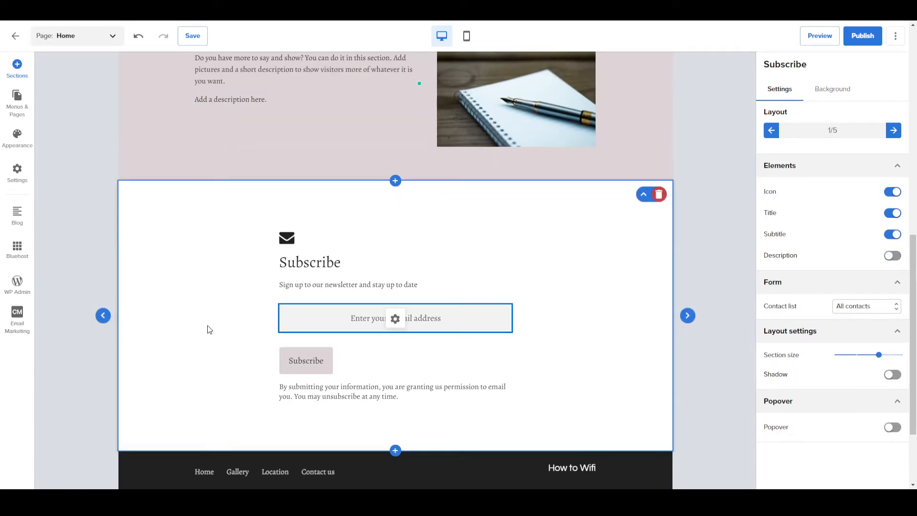
pyautogui.click(688, 316)
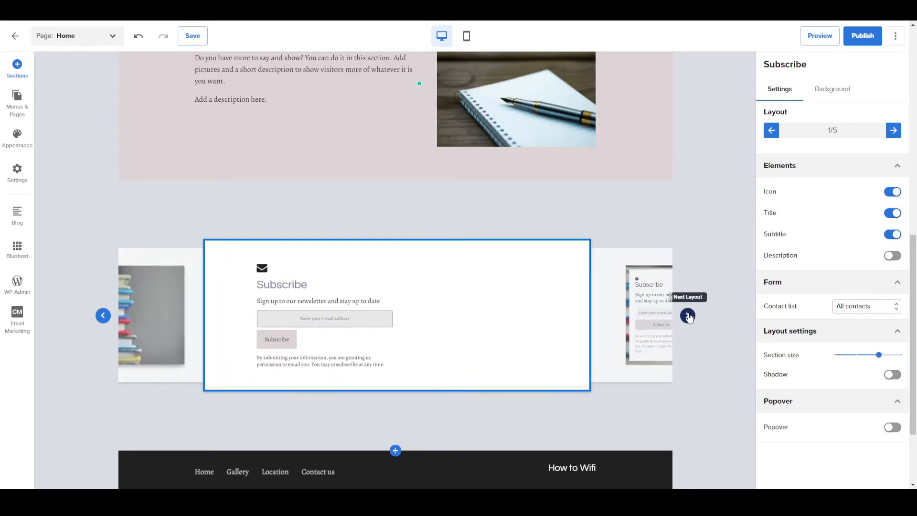
pyautogui.click(688, 315)
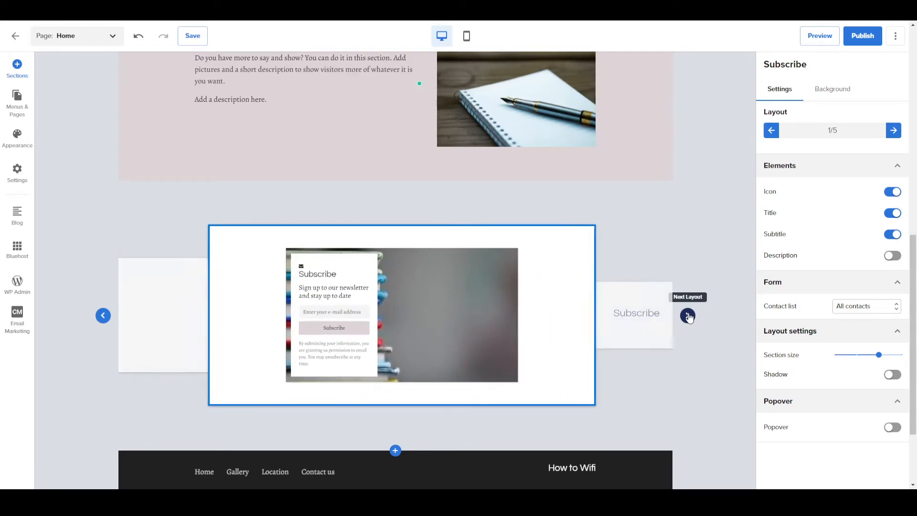
pyautogui.click(480, 341)
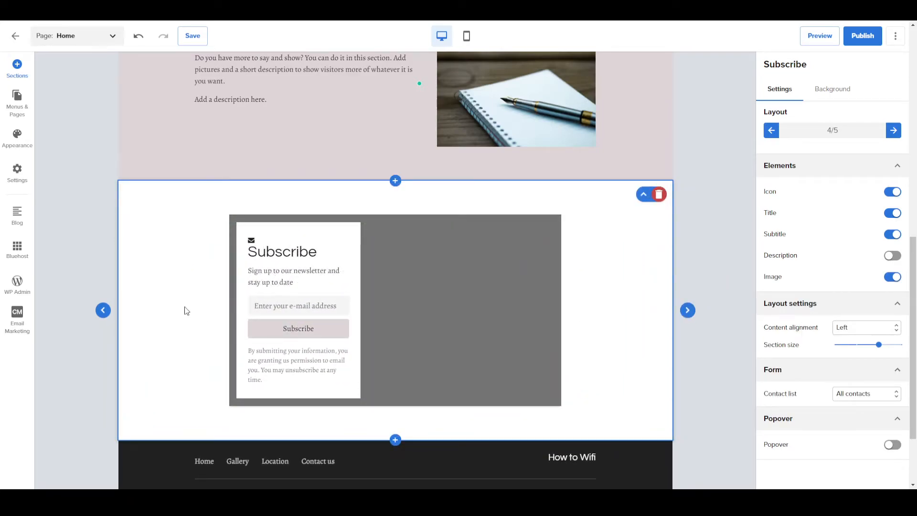
# Preview the Subscribe section with the description shown and the subtitle hidden, restoring both options.
pyautogui.scroll(-2, 186, 311)
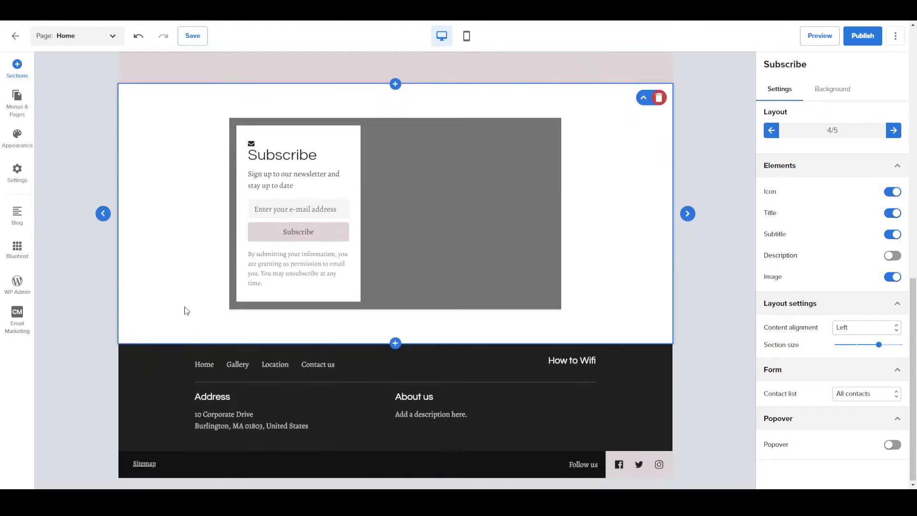
pyautogui.click(892, 256)
pyautogui.click(891, 256)
pyautogui.click(893, 235)
pyautogui.click(894, 235)
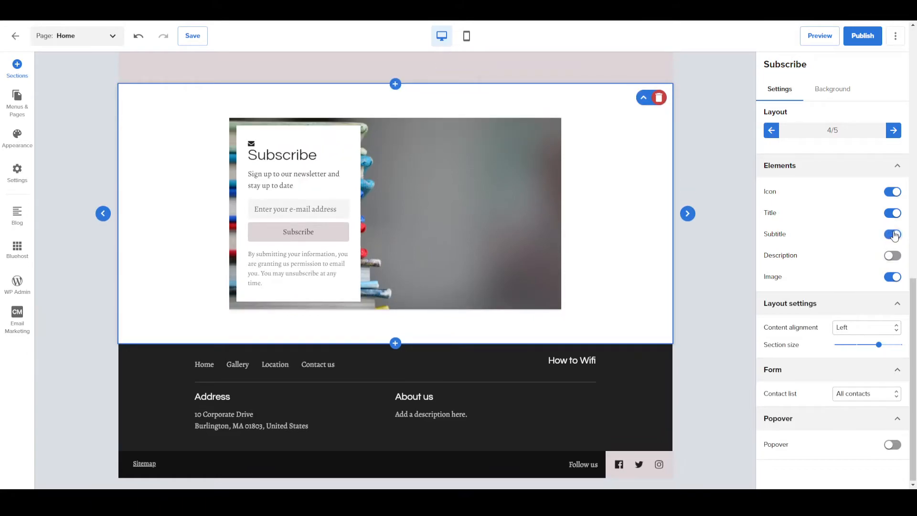
# Reduce the Subscribe section's size by one notch.
pyautogui.moveTo(879, 344); pyautogui.dragTo(859, 360)
pyautogui.scroll(5, 692, 301)
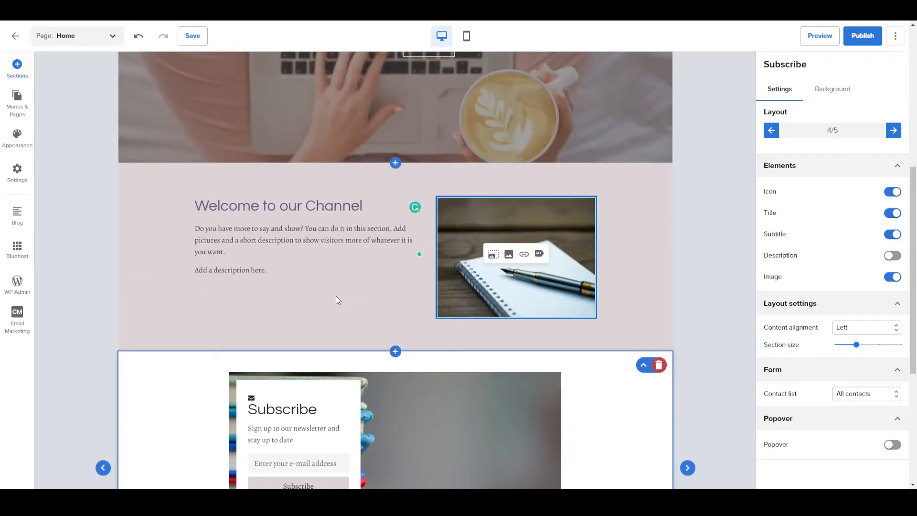
# Add a WordPress Blog section with the three-column blog list between the "Welcome to our Channel" and Subscribe sections.
pyautogui.click(394, 354)
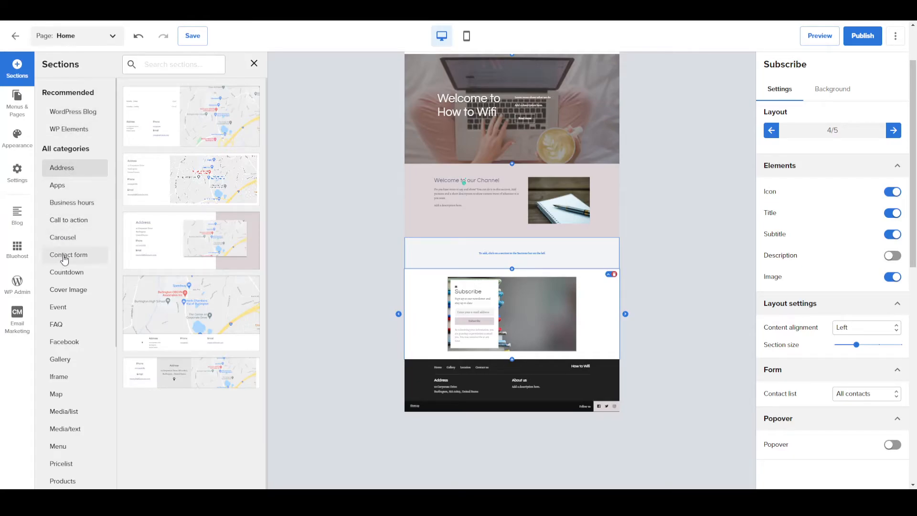
pyautogui.scroll(-10, 65, 268)
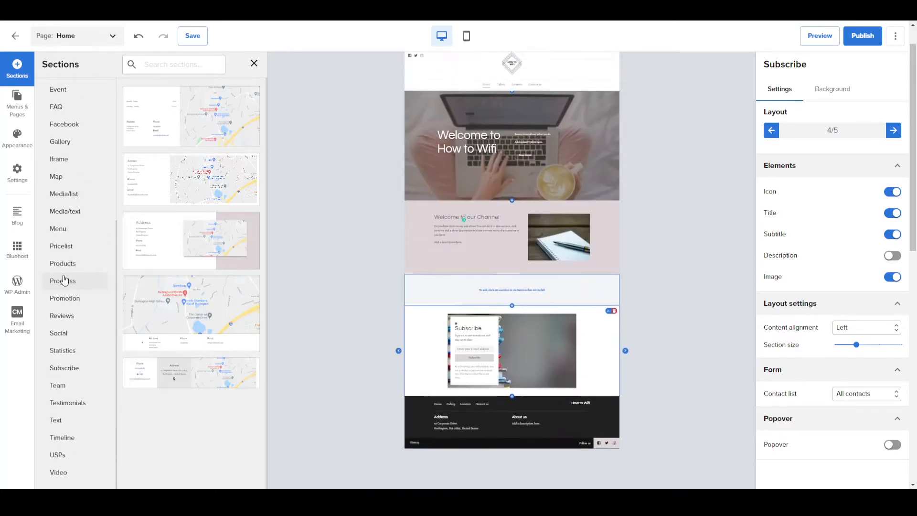
pyautogui.scroll(5, 67, 229)
pyautogui.scroll(2, 67, 230)
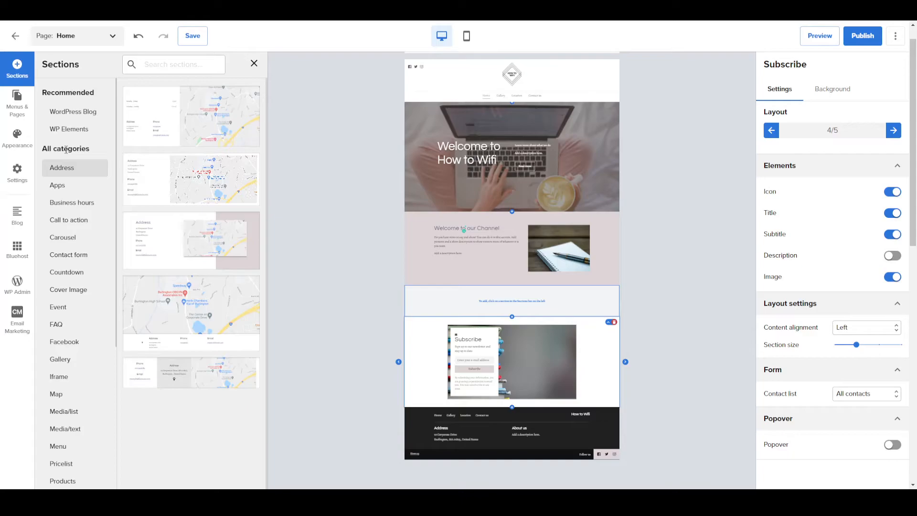
pyautogui.click(76, 113)
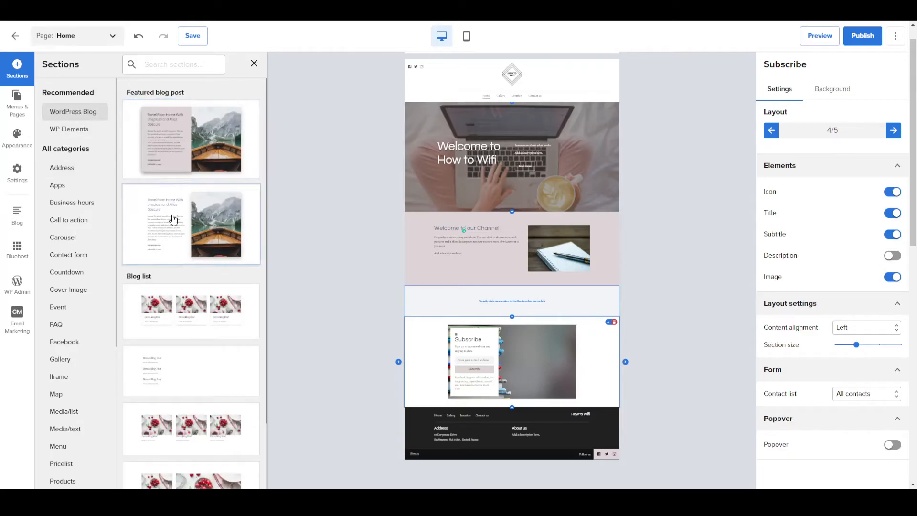
pyautogui.click(184, 316)
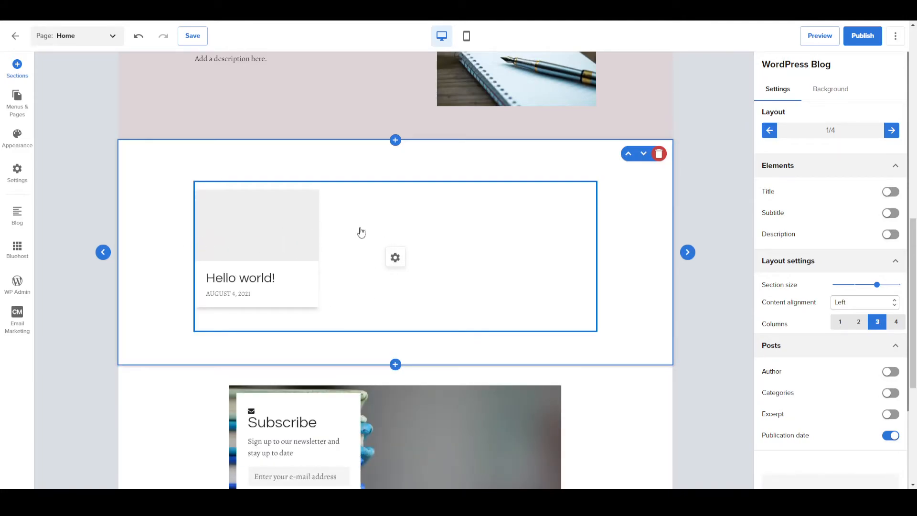
# Add a new page to the site using the WordPress app's Blog page type.
pyautogui.scroll(11, 154, 113)
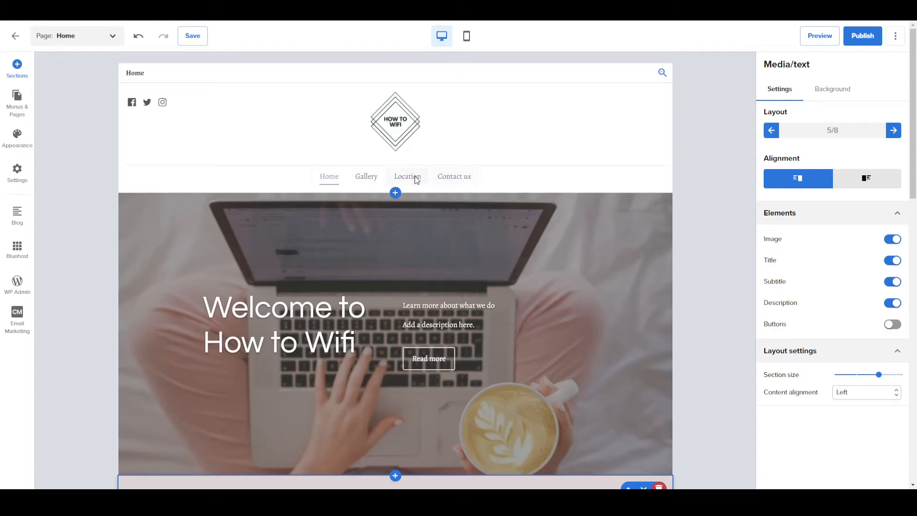
pyautogui.click(9, 110)
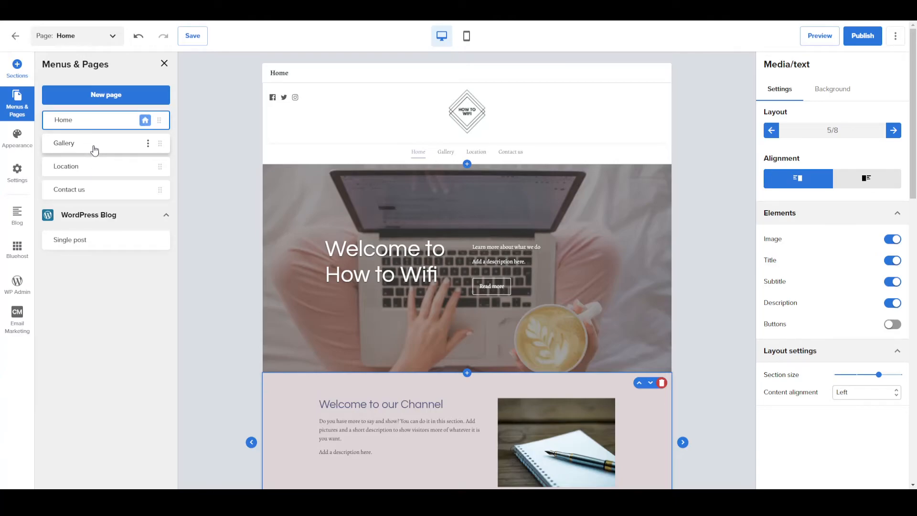
pyautogui.click(99, 92)
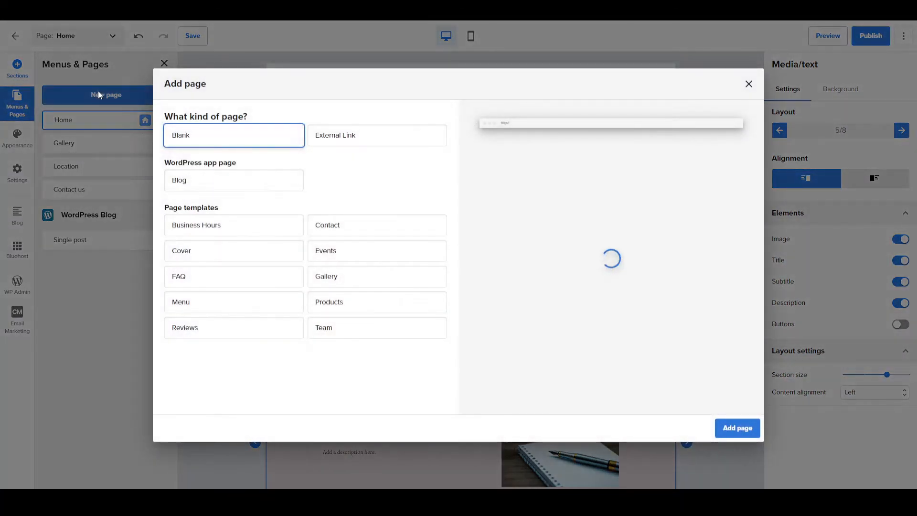
pyautogui.click(199, 184)
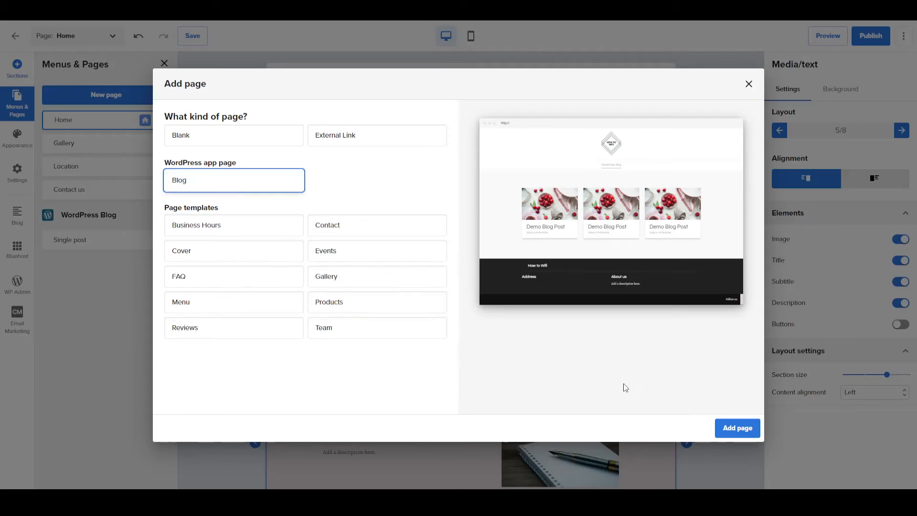
pyautogui.click(739, 429)
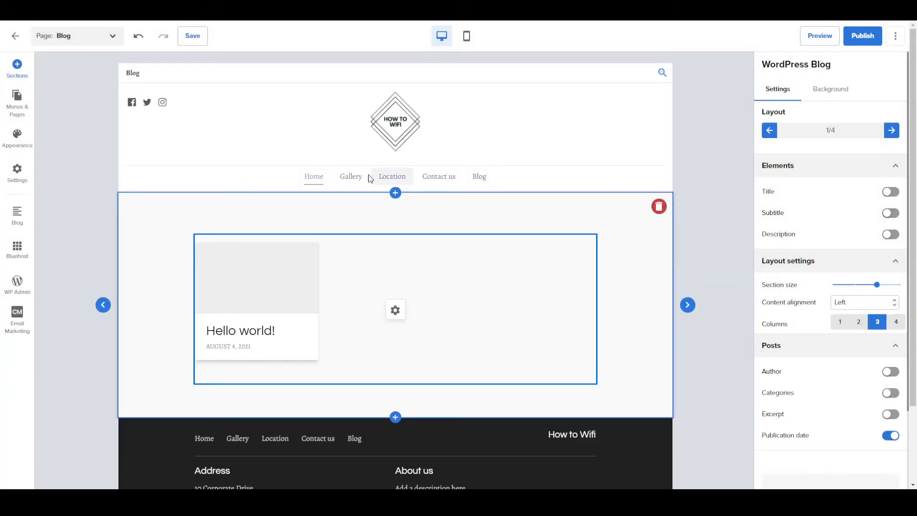
# Move the Blog page directly after Home in the page order and save the site.
pyautogui.click(8, 108)
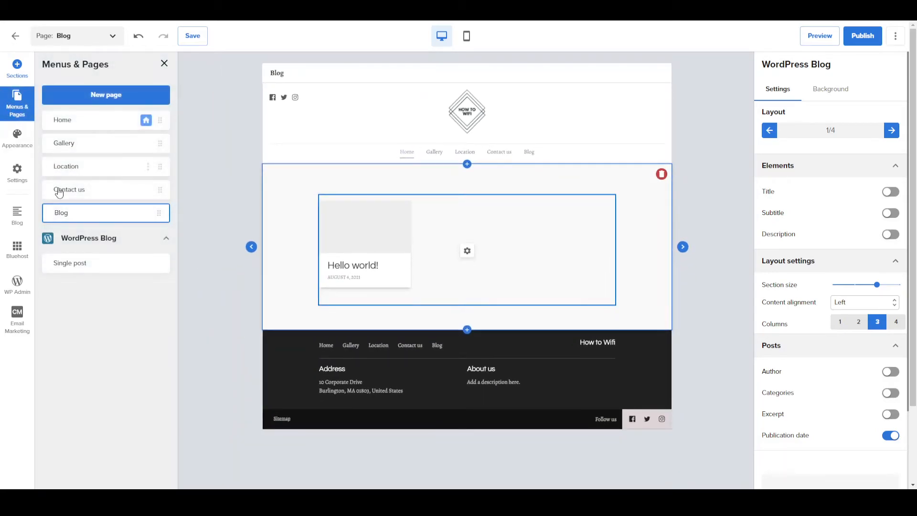
pyautogui.moveTo(66, 216); pyautogui.dragTo(62, 142)
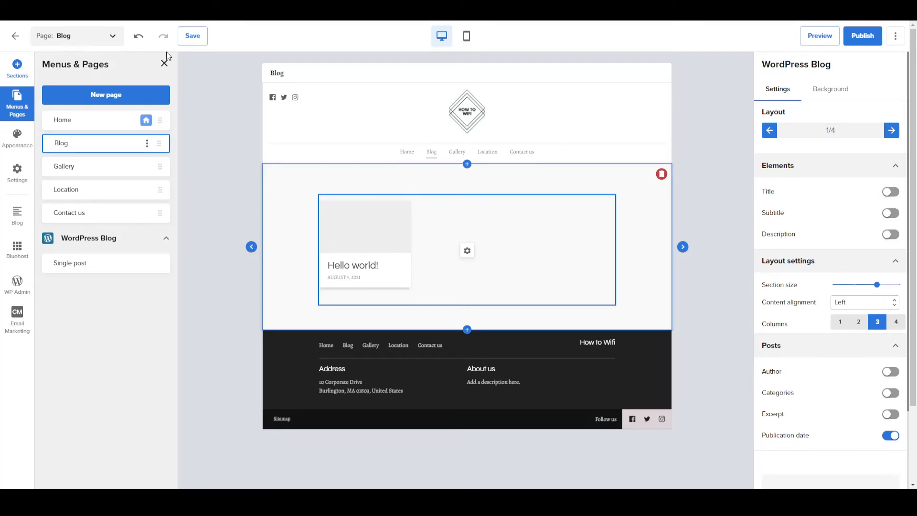
pyautogui.click(192, 38)
# Return to the Home page and review the site-wide color, font and animation options.
pyautogui.click(408, 153)
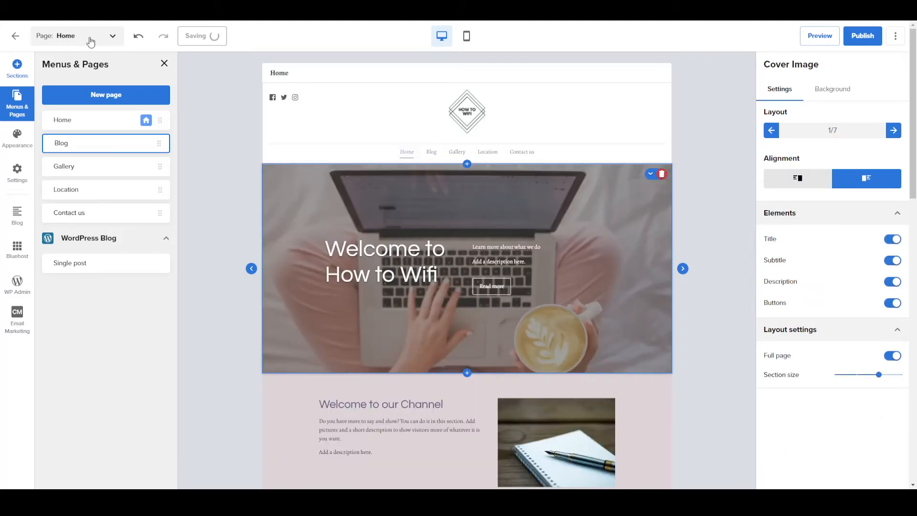
pyautogui.click(164, 64)
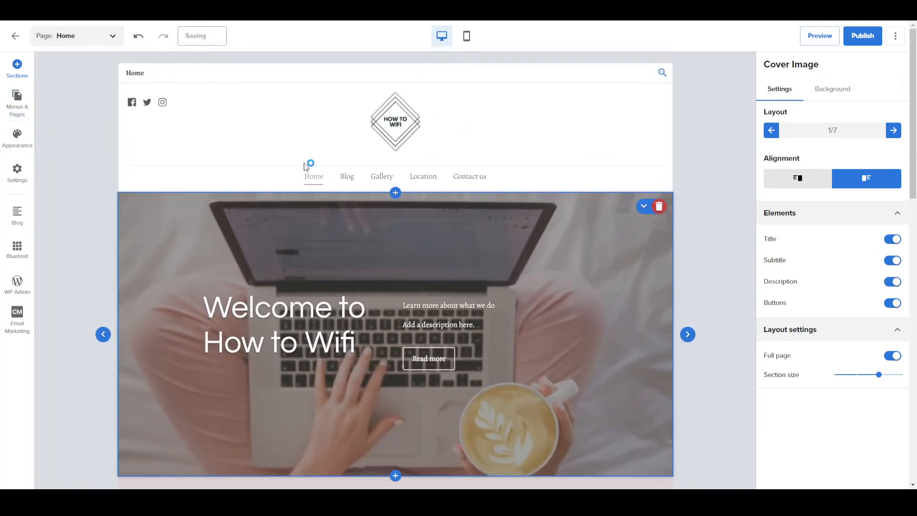
pyautogui.click(17, 147)
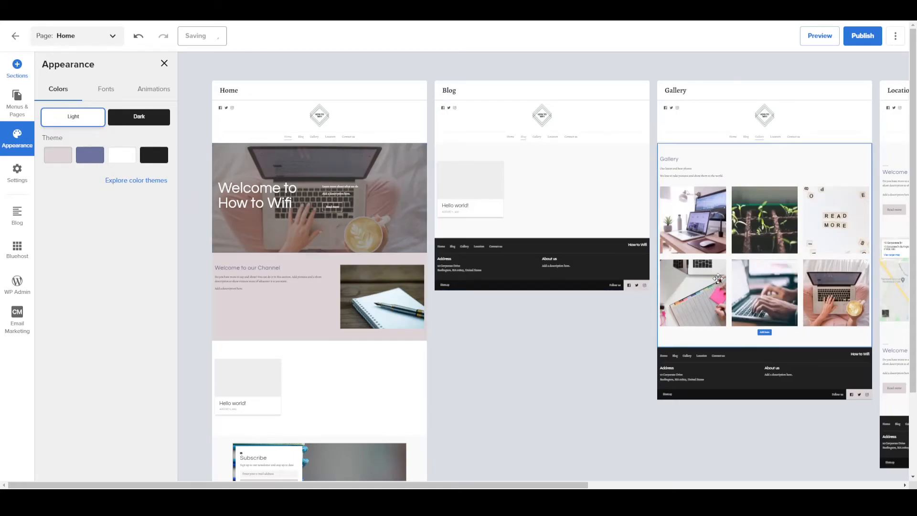
pyautogui.click(106, 90)
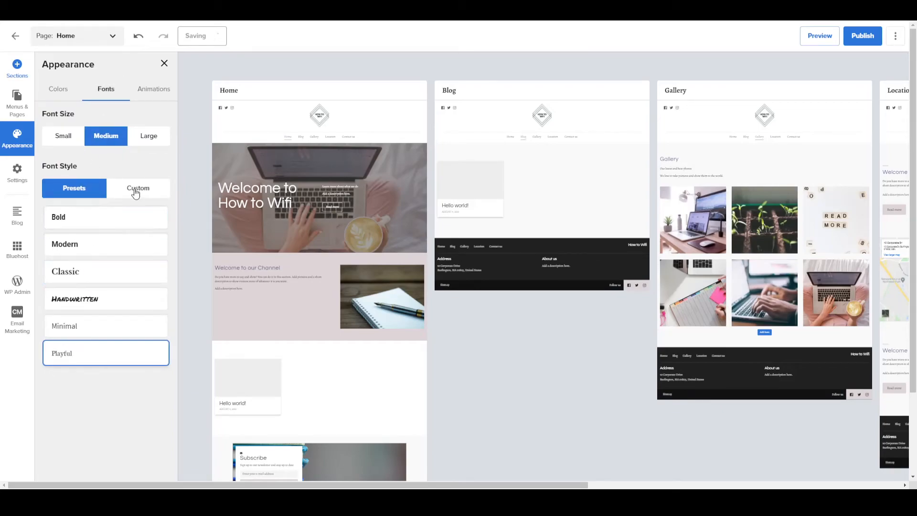
pyautogui.click(146, 99)
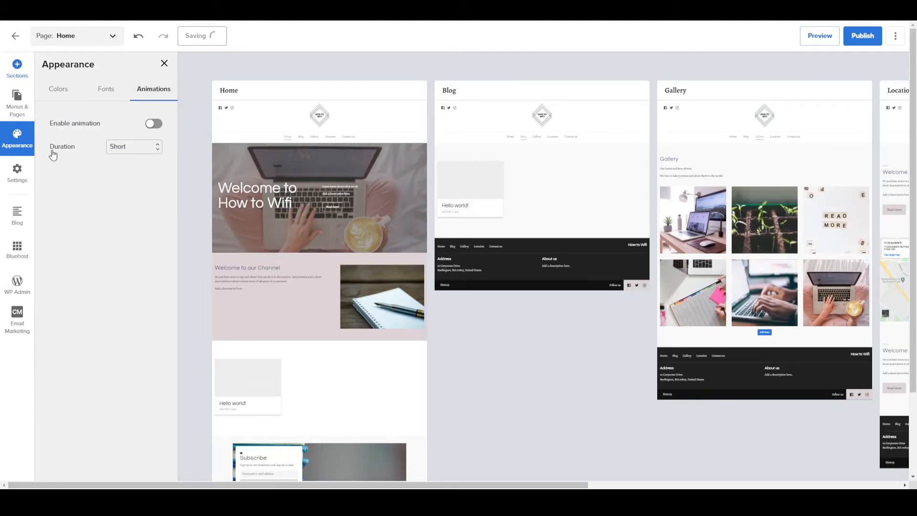
# Review the site's name and logo settings without changing them.
pyautogui.click(12, 184)
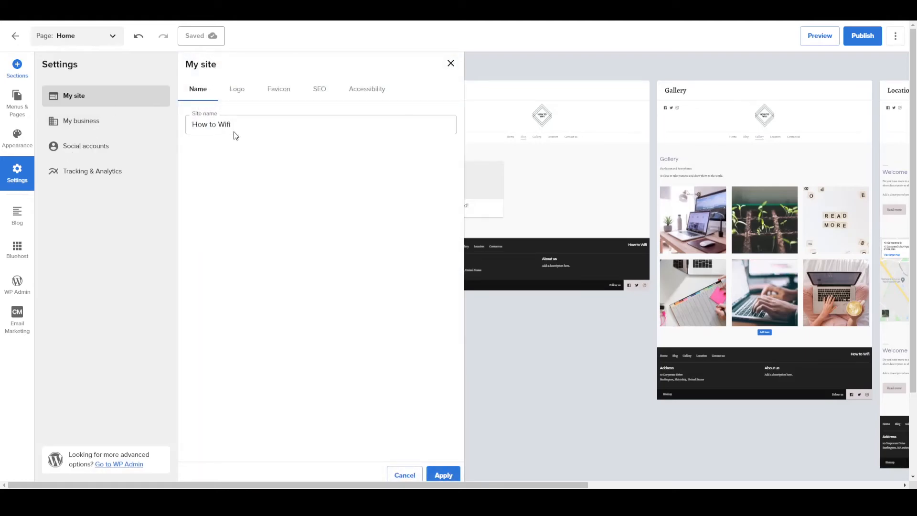
pyautogui.click(237, 89)
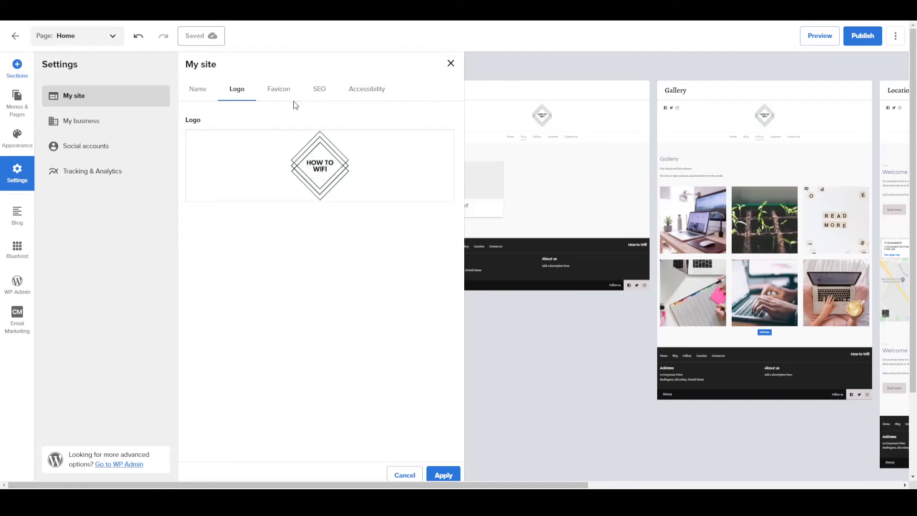
pyautogui.click(451, 65)
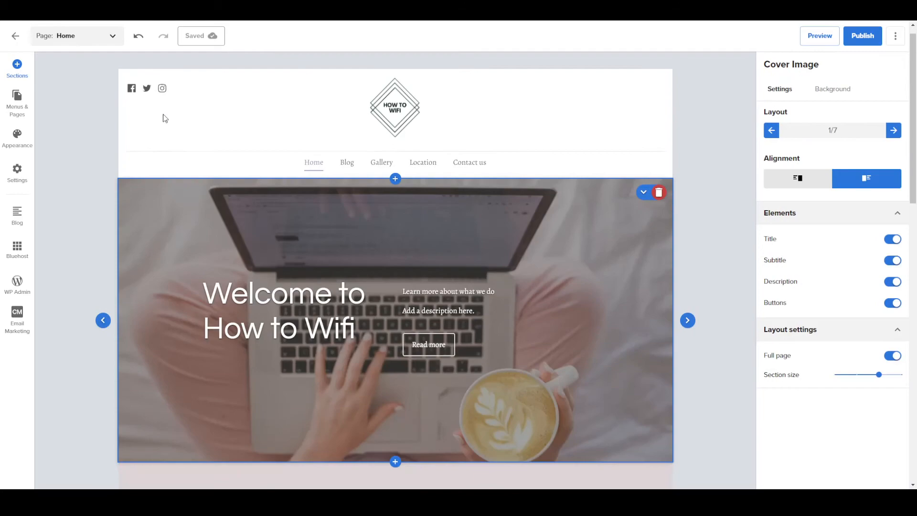
# Try the small, medium, large and extra-large sizes on the header logo.
pyautogui.click(394, 101)
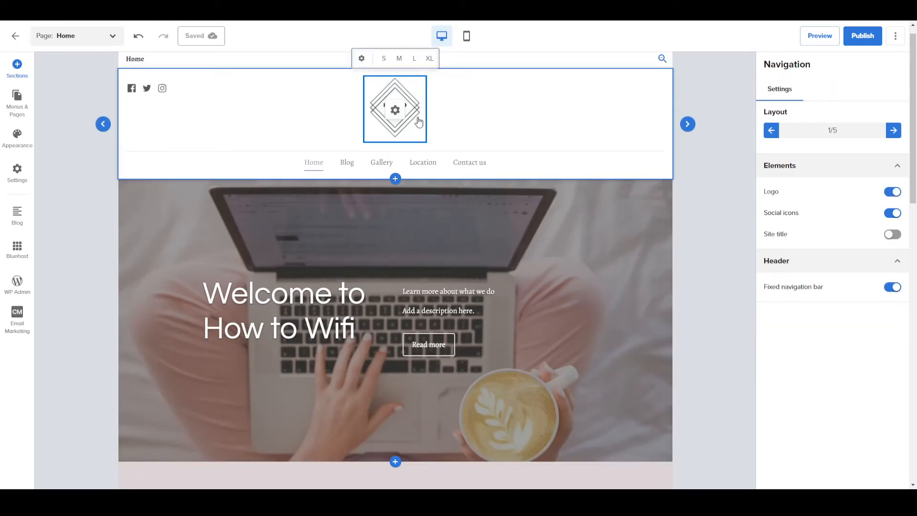
pyautogui.click(385, 60)
pyautogui.click(399, 58)
pyautogui.click(415, 58)
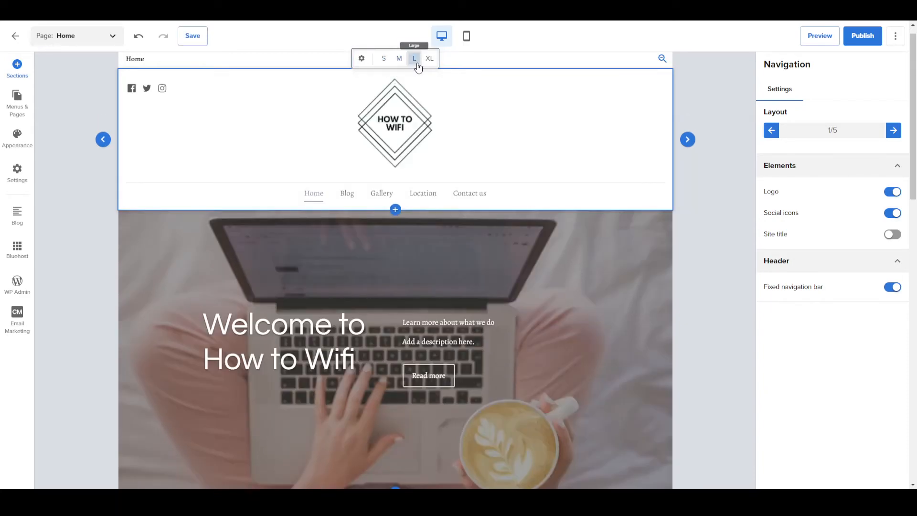
pyautogui.click(431, 59)
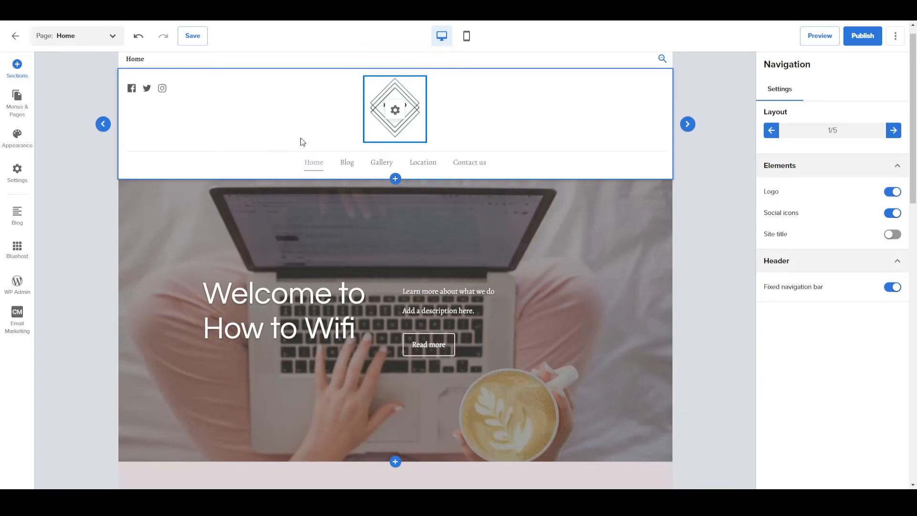
# Check over the Home page and publish the site.
pyautogui.scroll(-8, 185, 207)
pyautogui.scroll(8, 186, 207)
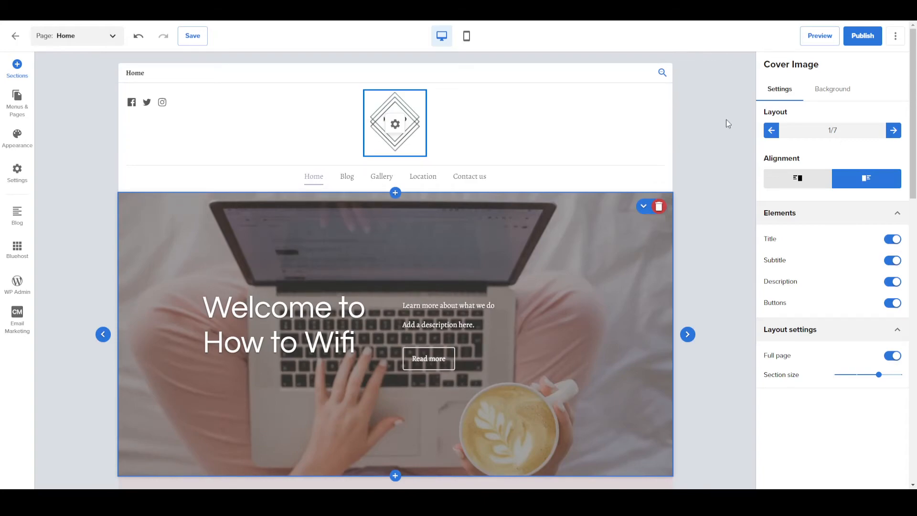
pyautogui.scroll(-2, 437, 245)
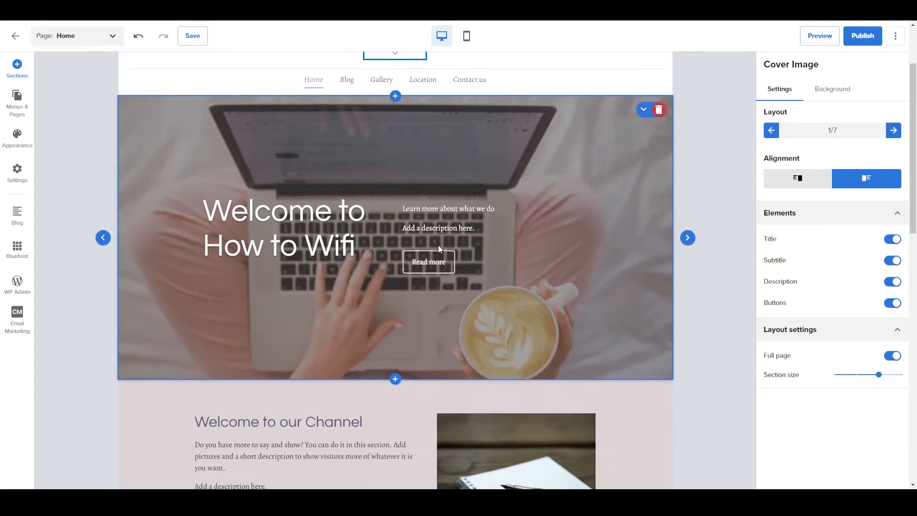
pyautogui.scroll(2, 552, 219)
pyautogui.click(858, 40)
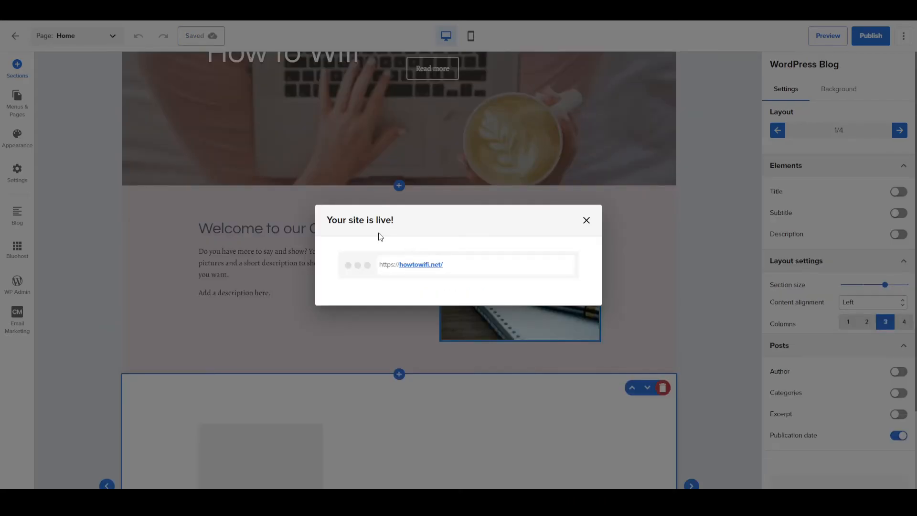
# Open the live howtowifi.net site and look over its home page from header to footer.
pyautogui.moveTo(401, 266); pyautogui.dragTo(441, 277)
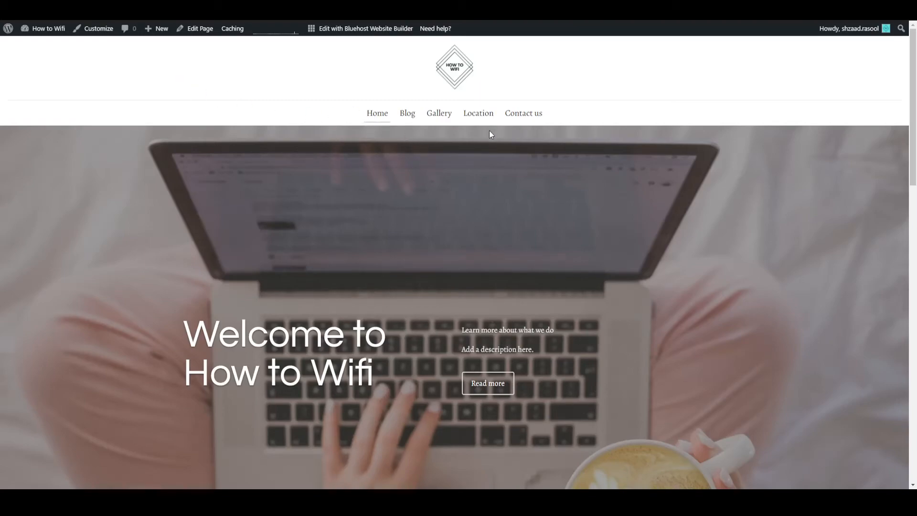
pyautogui.scroll(-8, 415, 174)
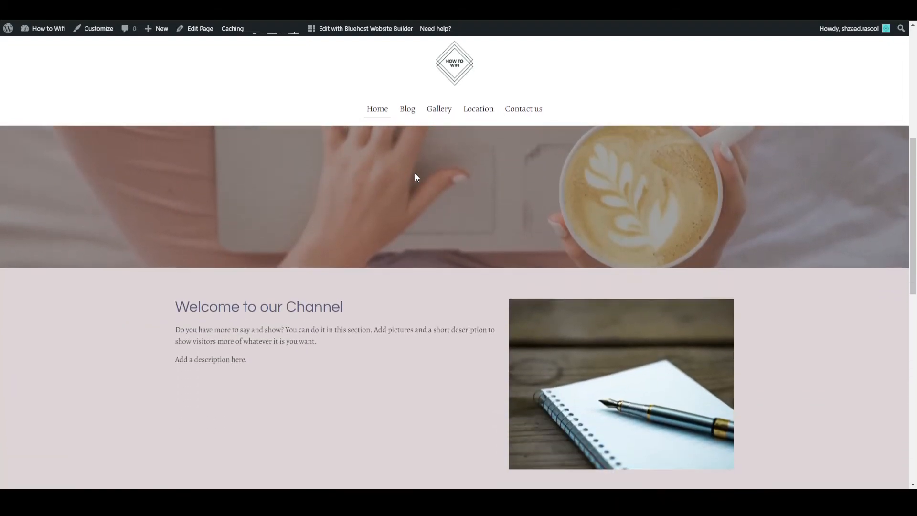
pyautogui.scroll(-8, 414, 177)
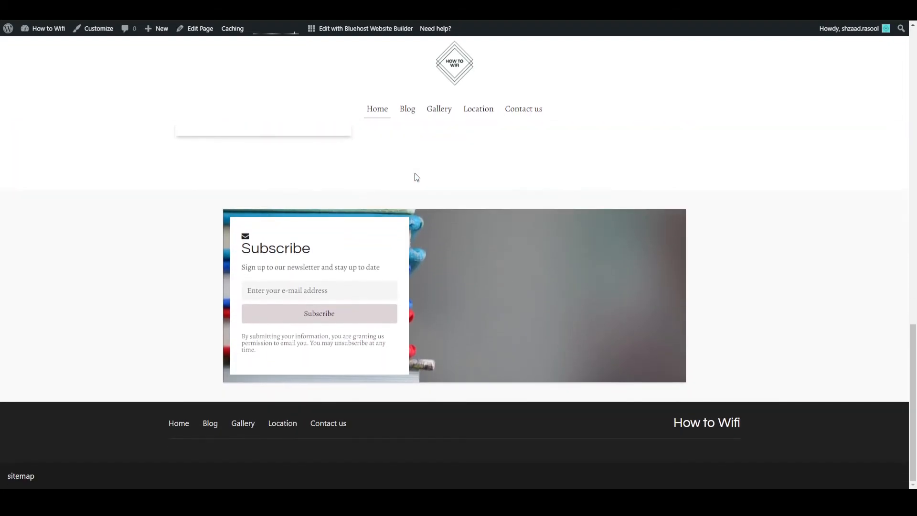
pyautogui.scroll(16, 415, 178)
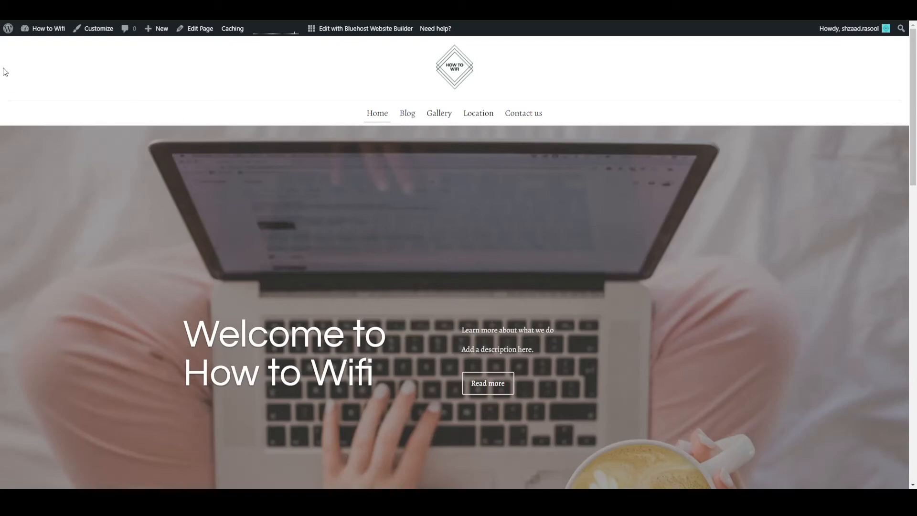
# Go to the How to Wifi WordPress dashboard and start a new blog post.
pyautogui.moveTo(8, 34)
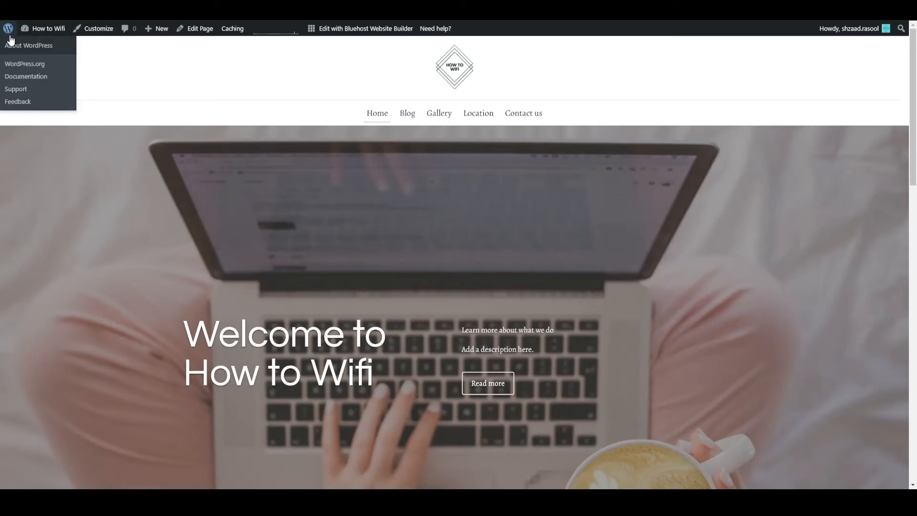
pyautogui.moveTo(37, 30)
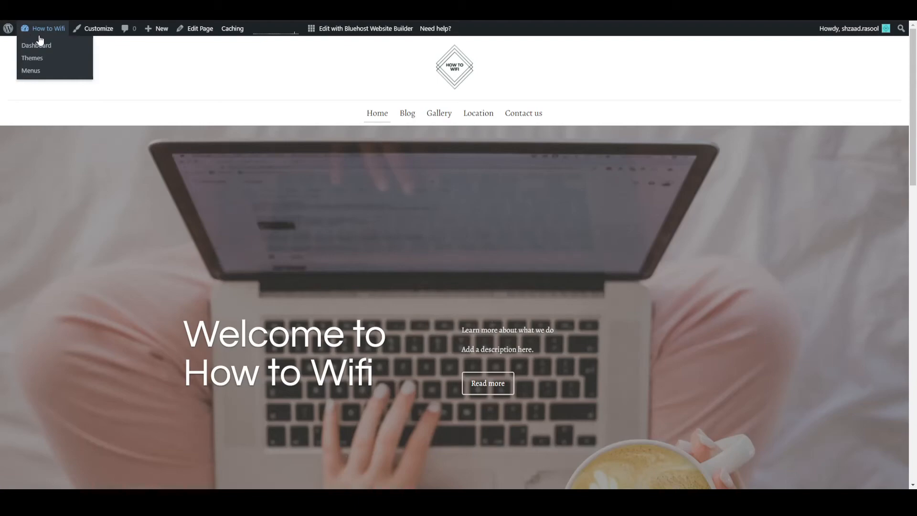
pyautogui.click(42, 50)
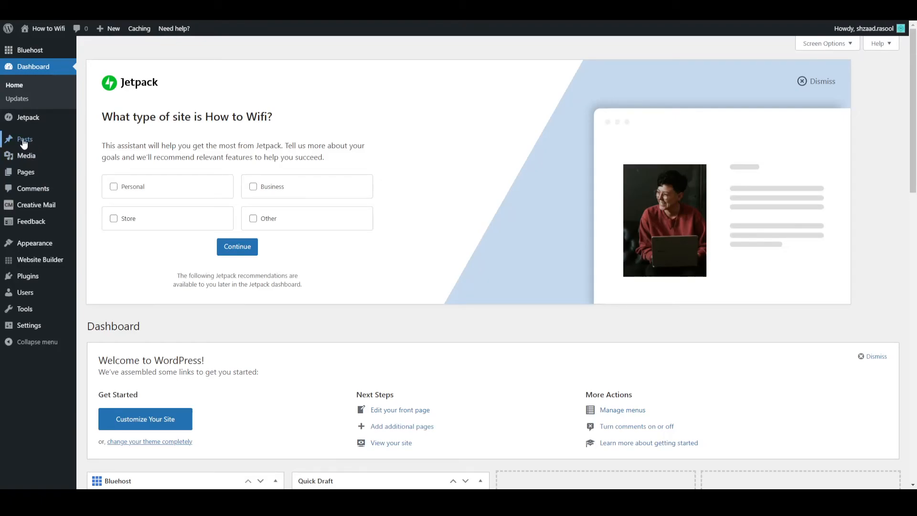
pyautogui.moveTo(45, 146)
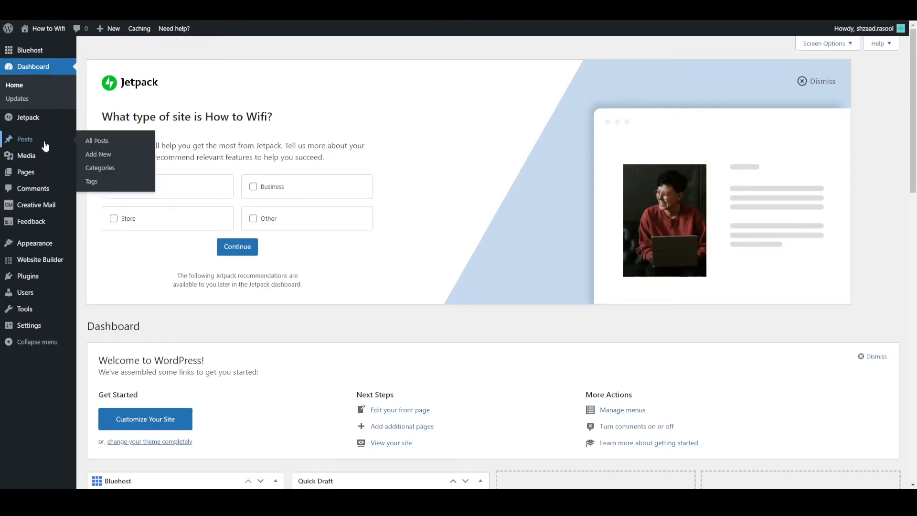
pyautogui.click(101, 160)
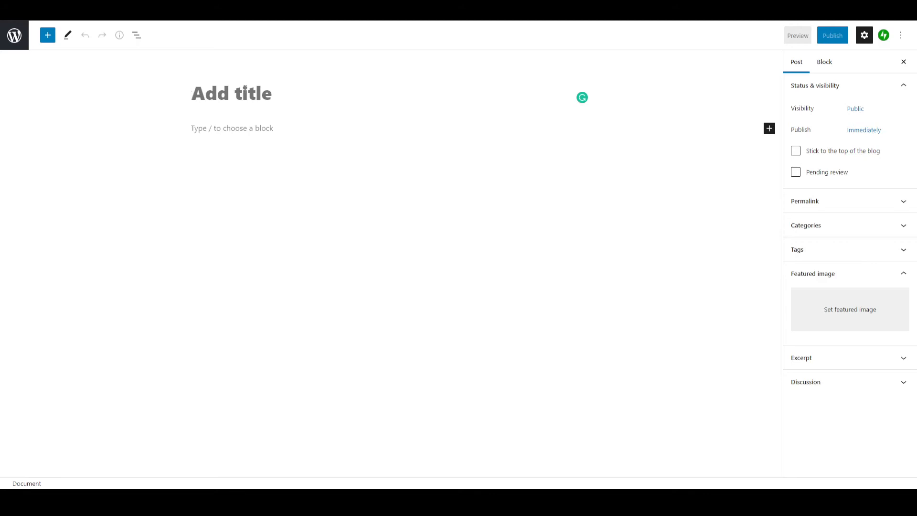
# Title the post "How to Wifi makes cool videos" and write "Like and subscribe." as its body paragraph.
pyautogui.write('How to Wifi makes cool')
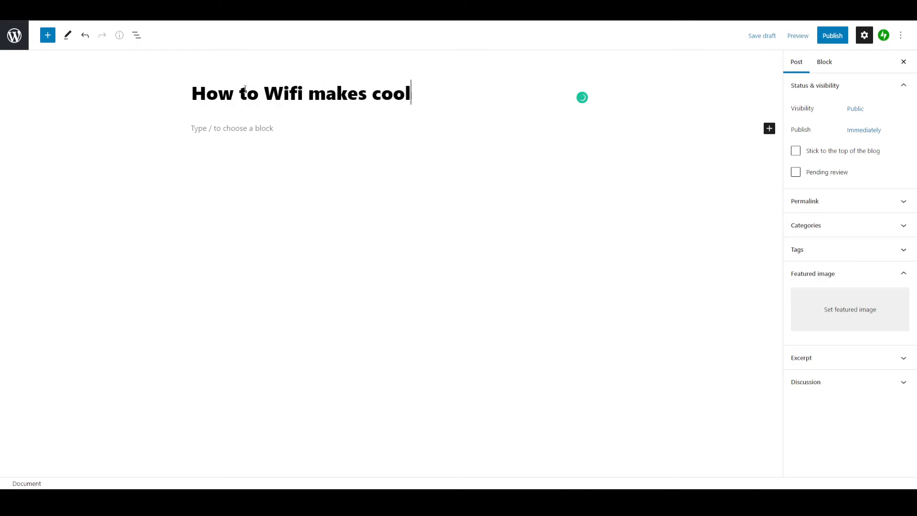
pyautogui.write(' videos')
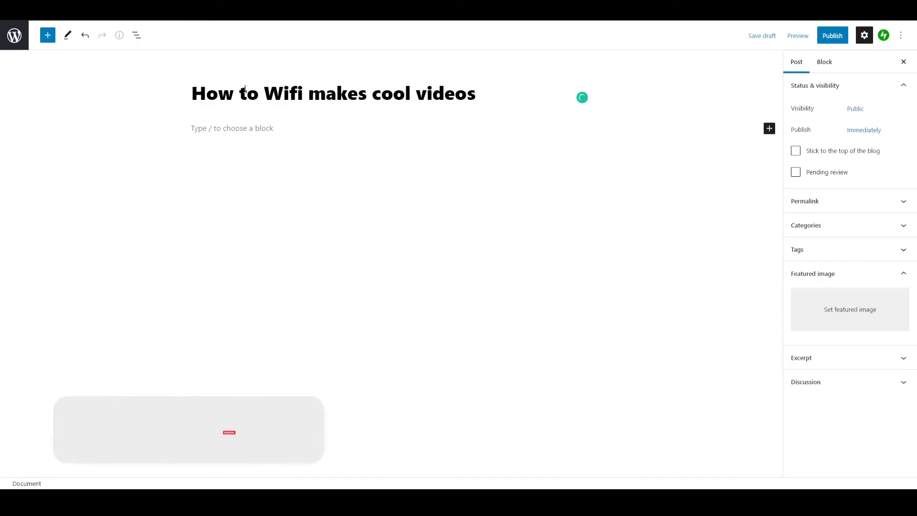
pyautogui.click(224, 126)
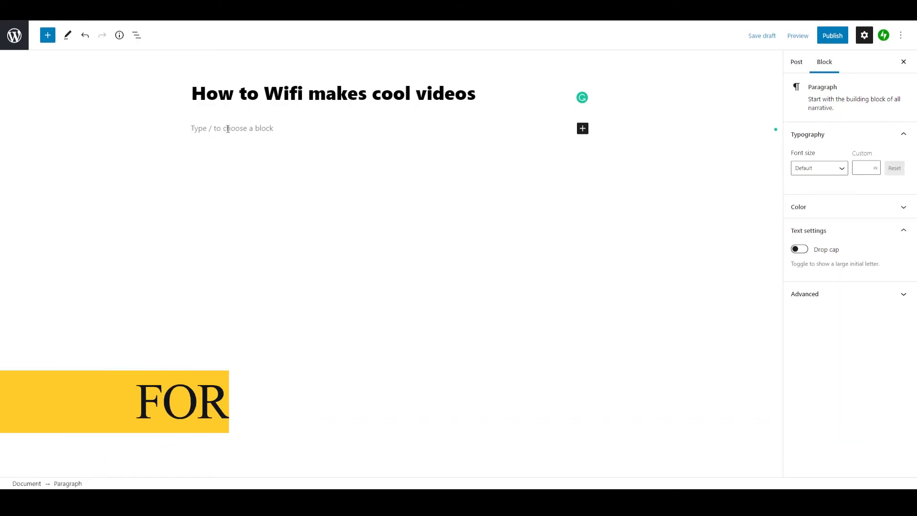
pyautogui.write('Likew')
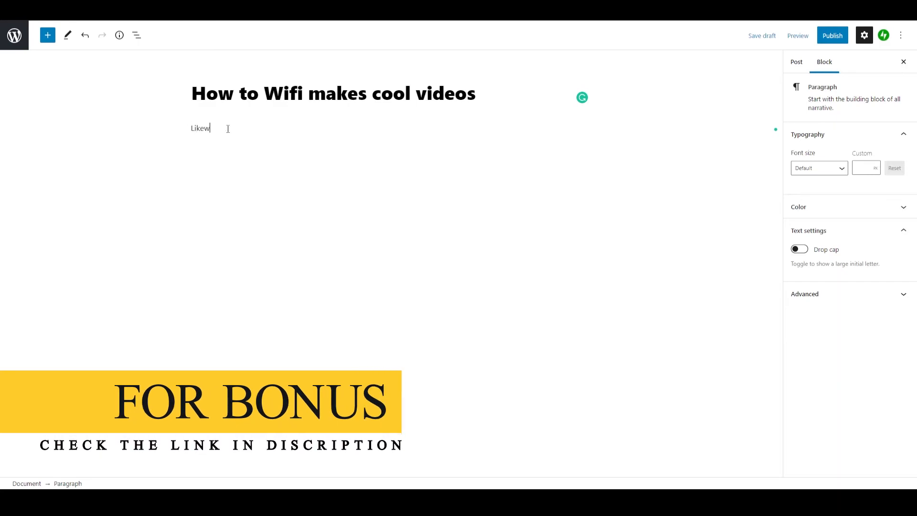
pyautogui.press('BackSpace')
pyautogui.write(' and sub')
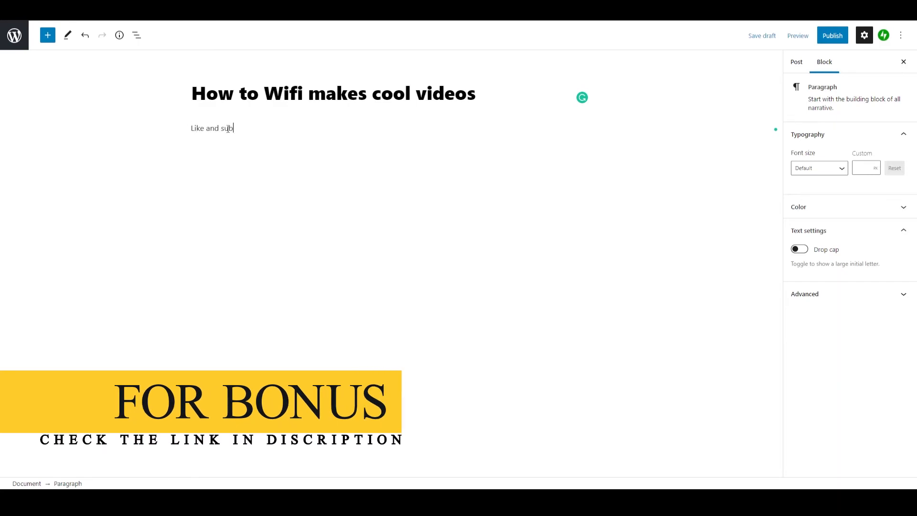
pyautogui.write('scribe.')
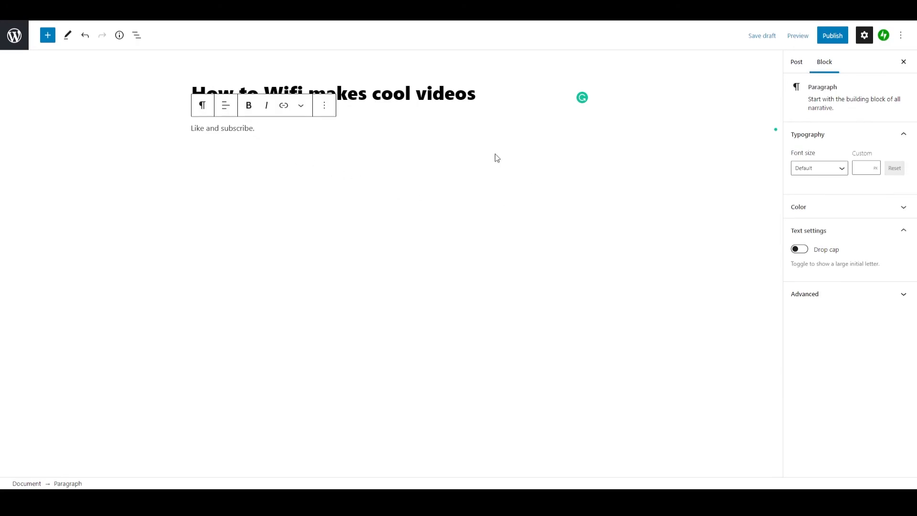
# Upload the image blog.jpg to the media library for use as the post's featured image.
pyautogui.click(445, 92)
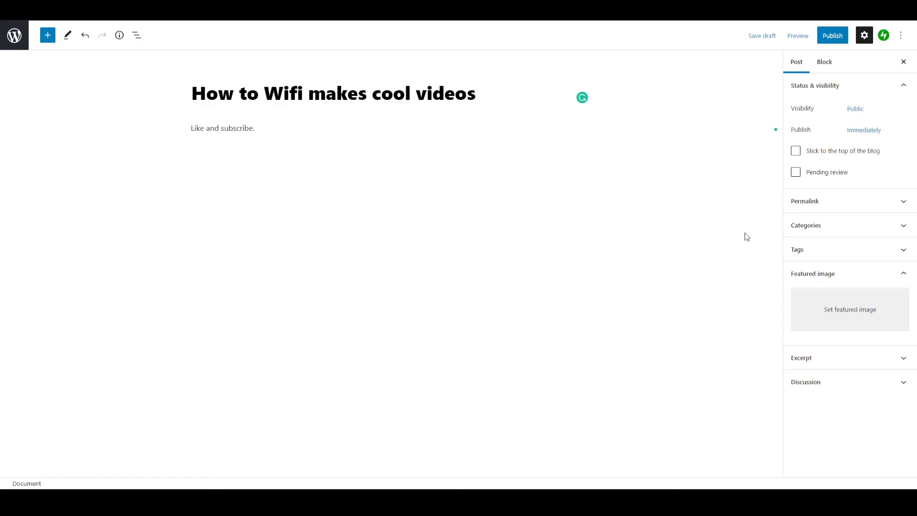
pyautogui.click(835, 314)
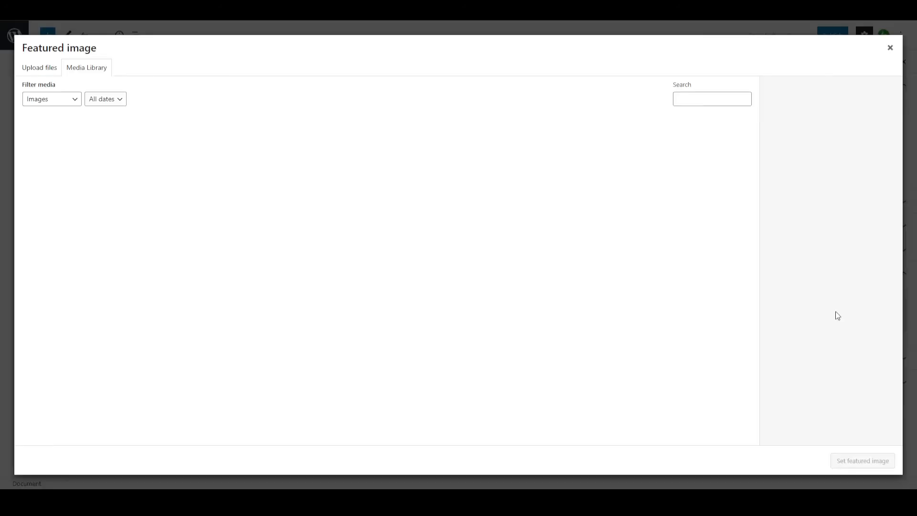
pyautogui.click(39, 70)
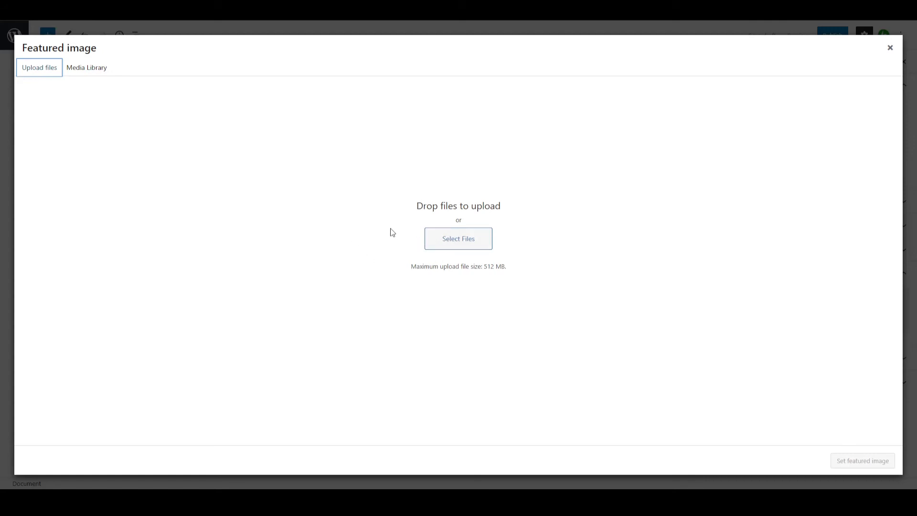
pyautogui.click(467, 244)
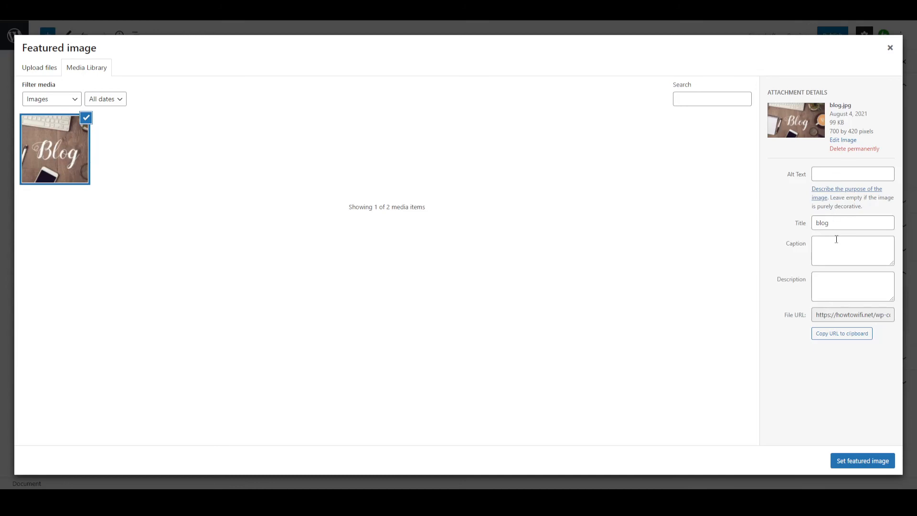
# Change the uploaded image's title to "first blog" and set it as the post's featured image.
pyautogui.click(837, 222)
pyautogui.moveTo(830, 222); pyautogui.dragTo(797, 228)
pyautogui.click(853, 222)
pyautogui.write('first')
pyautogui.click(844, 256)
pyautogui.click(837, 282)
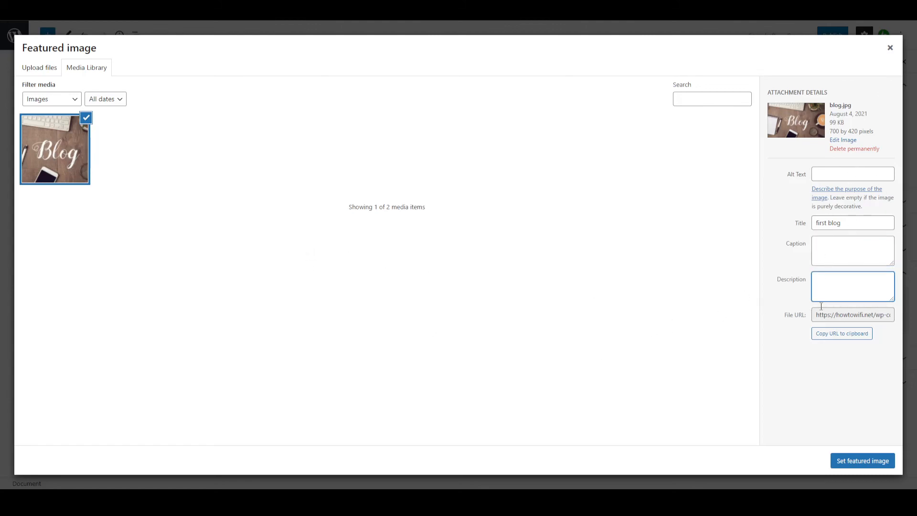
pyautogui.click(854, 461)
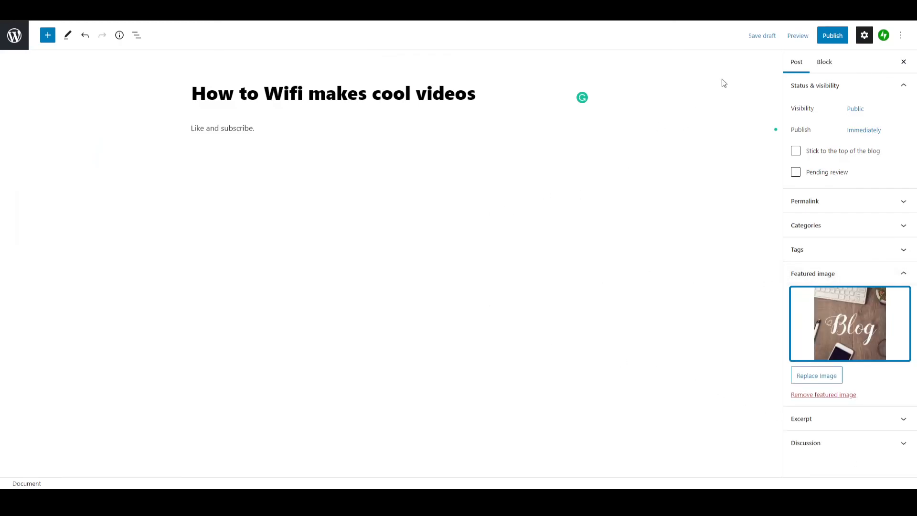
# Publish the post and look over its page on the live site.
pyautogui.click(832, 36)
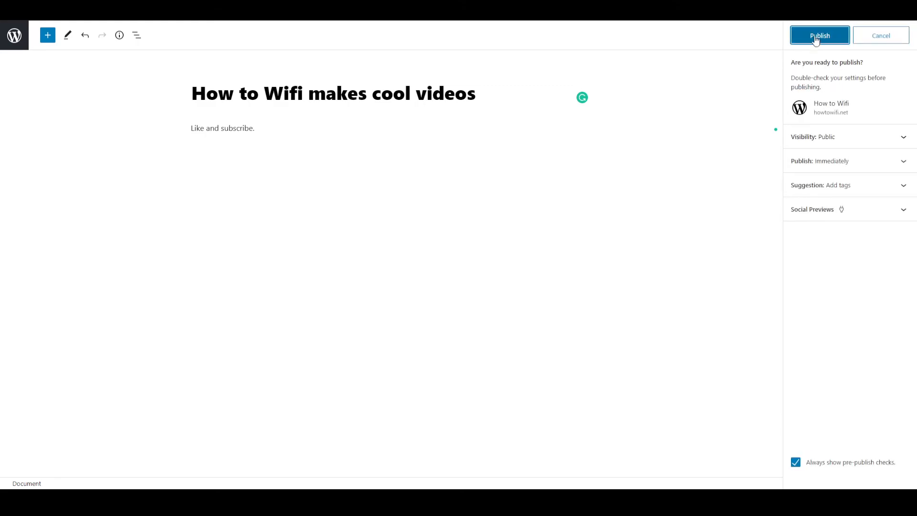
pyautogui.click(815, 37)
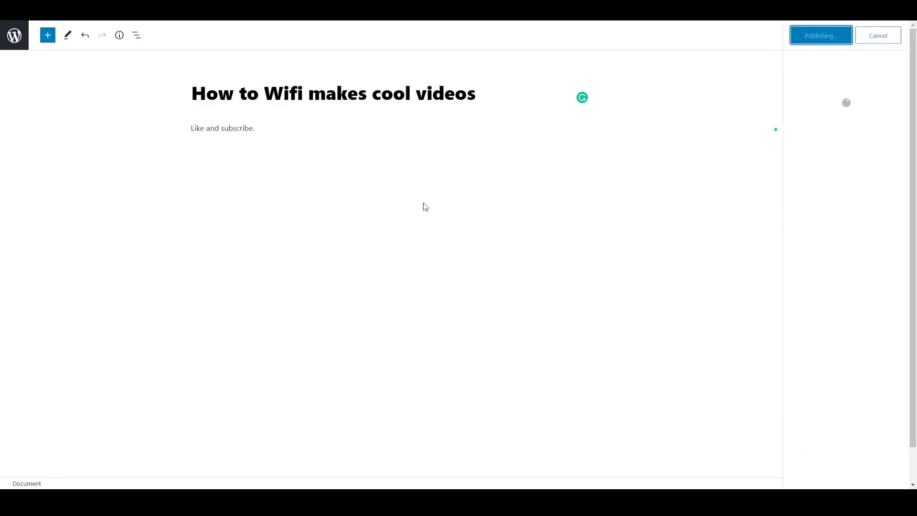
pyautogui.click(83, 460)
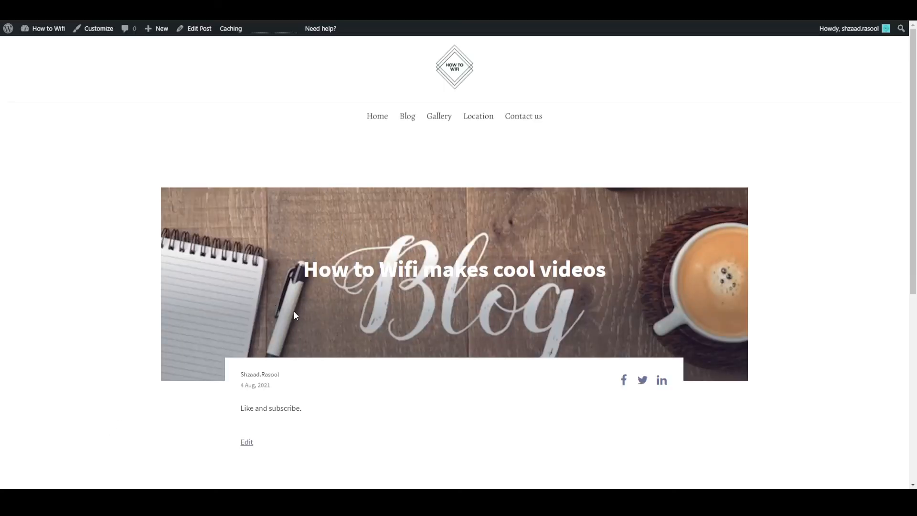
pyautogui.scroll(-7, 331, 287)
pyautogui.scroll(7, 332, 289)
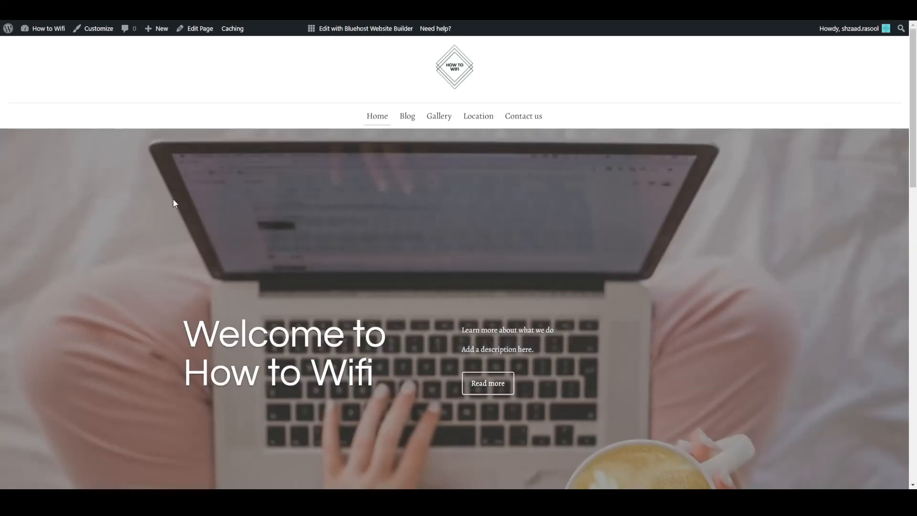
# Examine the live home page, checking how the new post's card and featured image appear in the blog section.
pyautogui.scroll(-5, 167, 207)
pyautogui.scroll(-15, 167, 207)
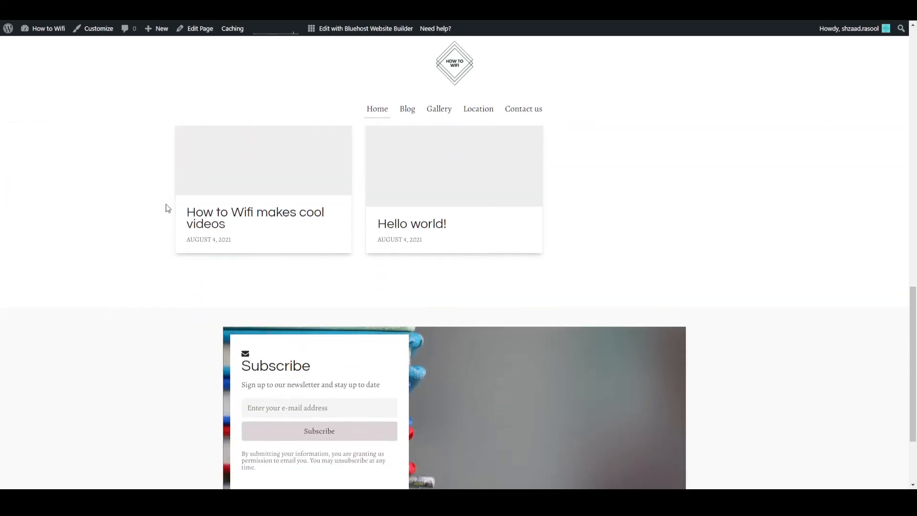
pyautogui.scroll(4, 167, 207)
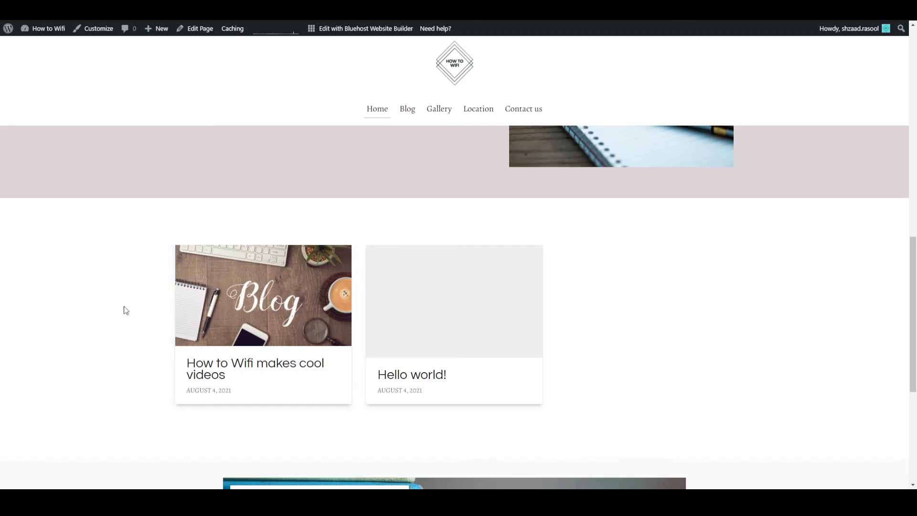
pyautogui.scroll(8, 124, 308)
pyautogui.scroll(3, 125, 308)
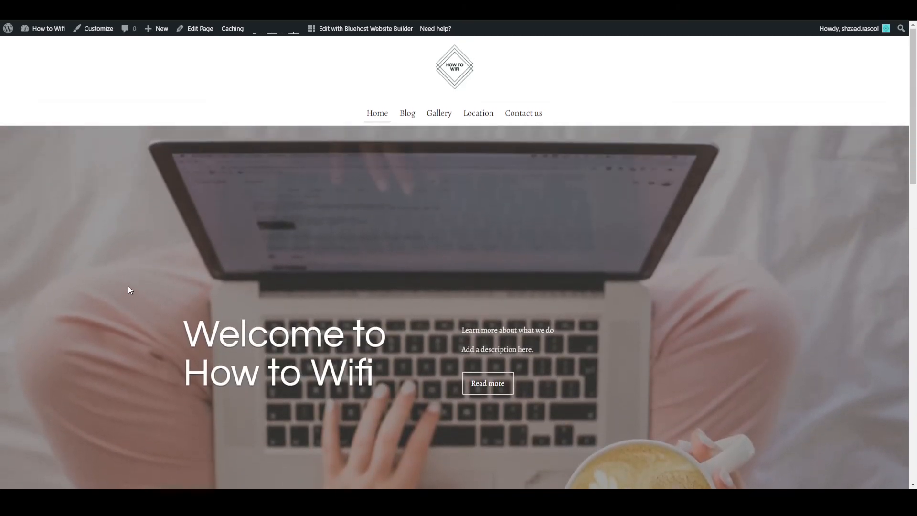
pyautogui.scroll(-11, 325, 253)
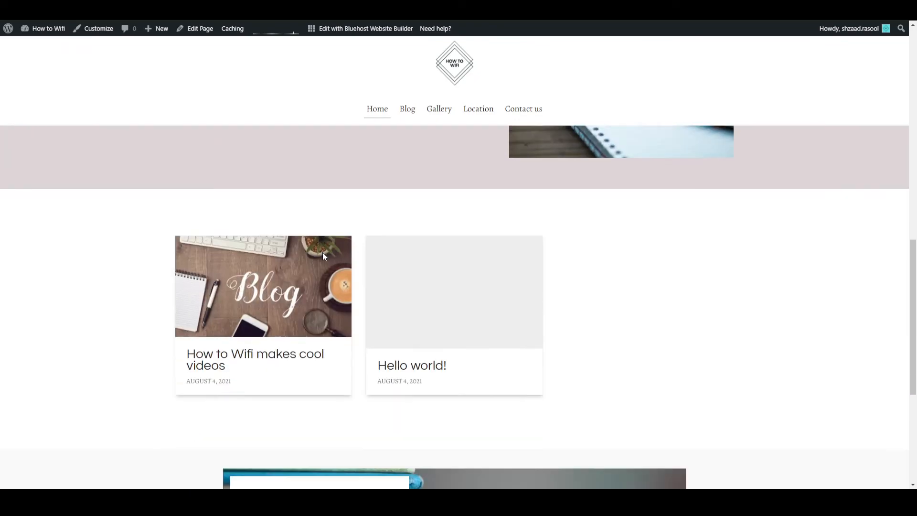
pyautogui.scroll(-5, 423, 274)
pyautogui.scroll(15, 422, 273)
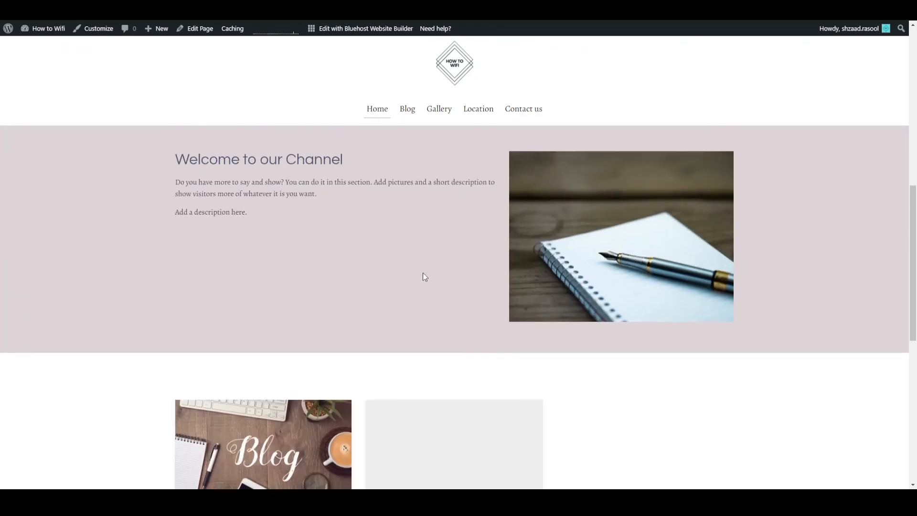